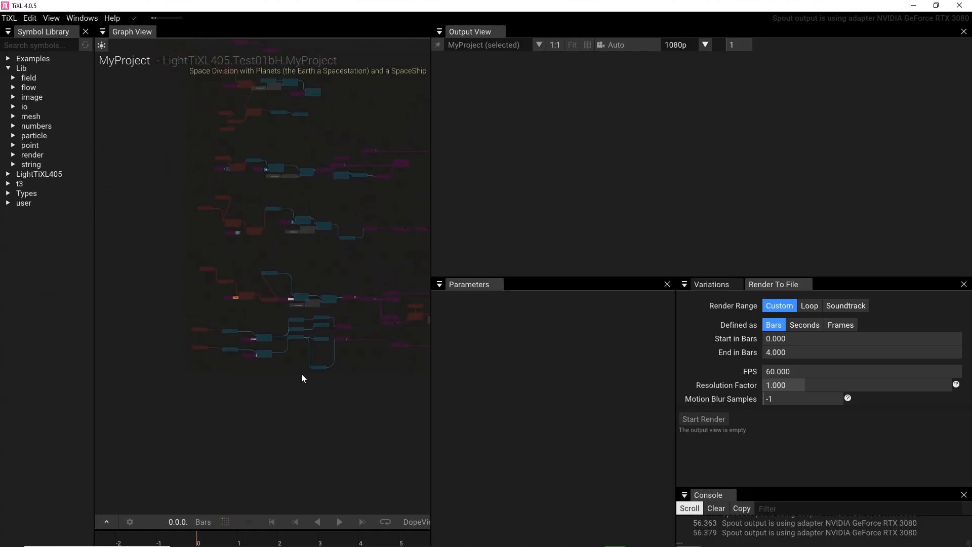
Step: Compare the outputs of the two spaceship chains by viewing their RenderTarget and Camera nodes
left_click(342, 327)
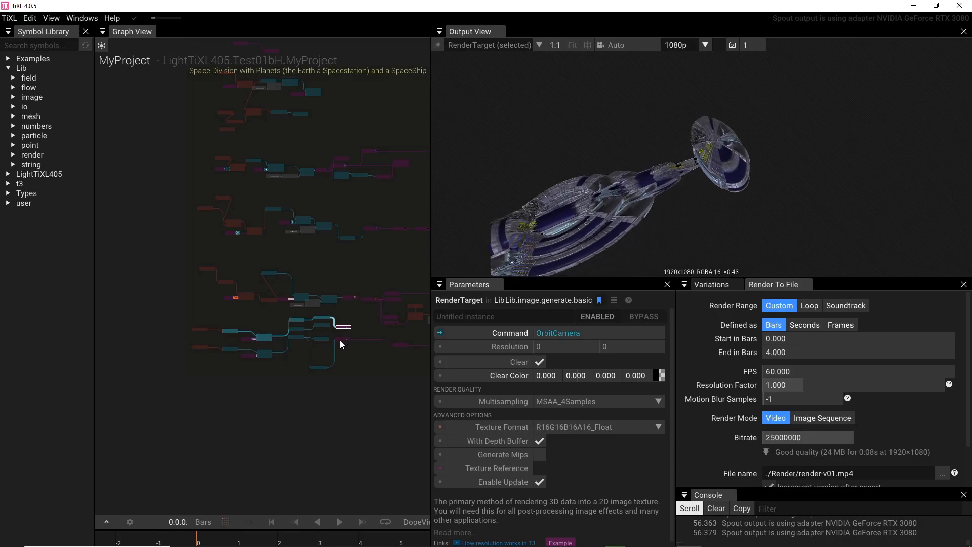
left_click(340, 339)
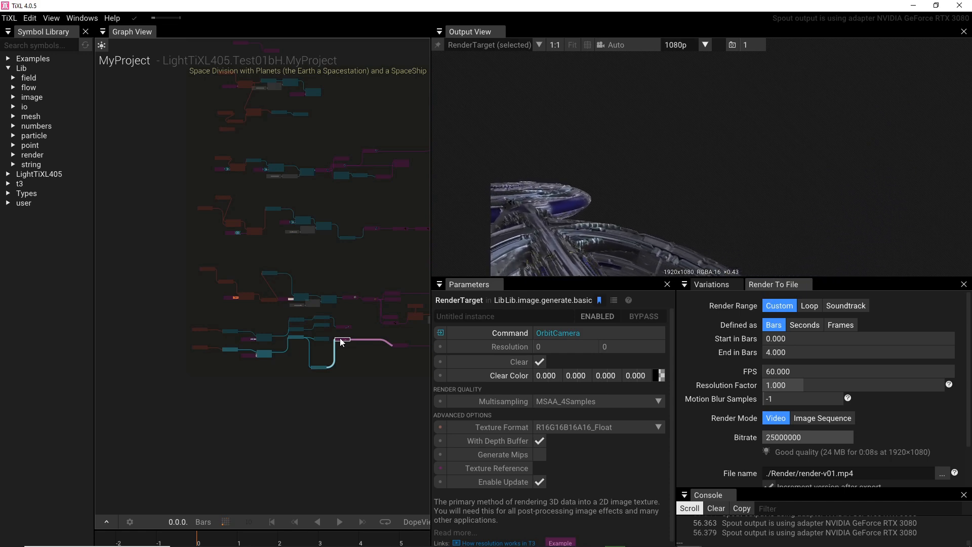
left_click(324, 339)
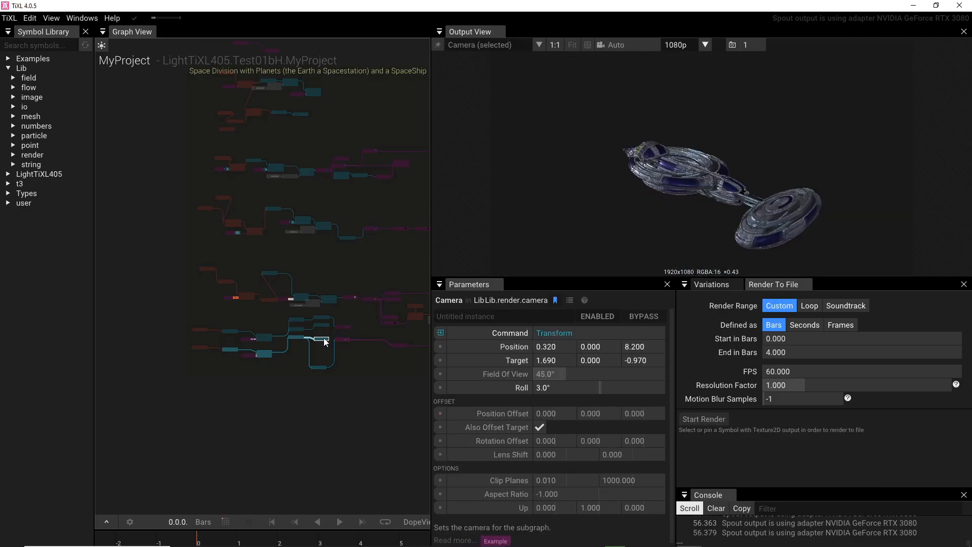
left_click_drag(323, 338, 320, 323)
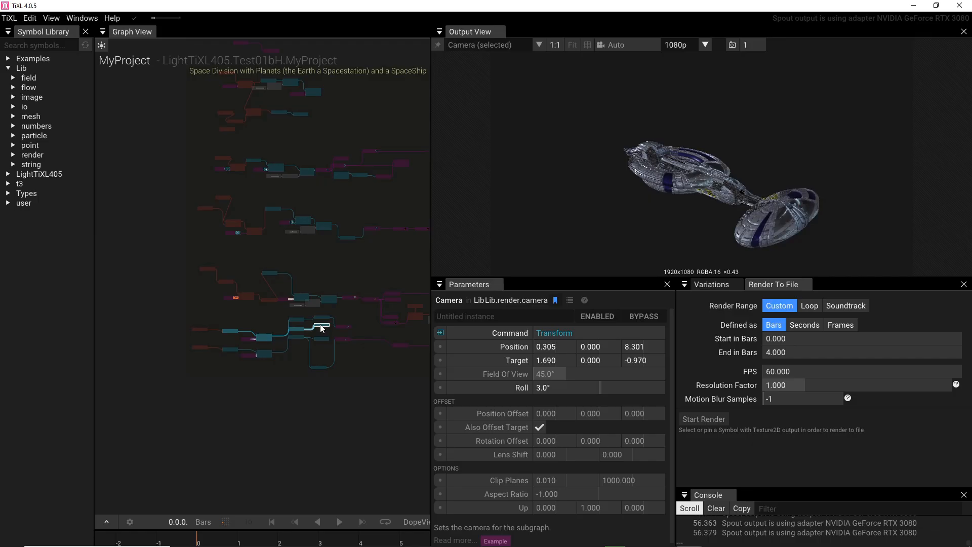
key("ctrl+z")
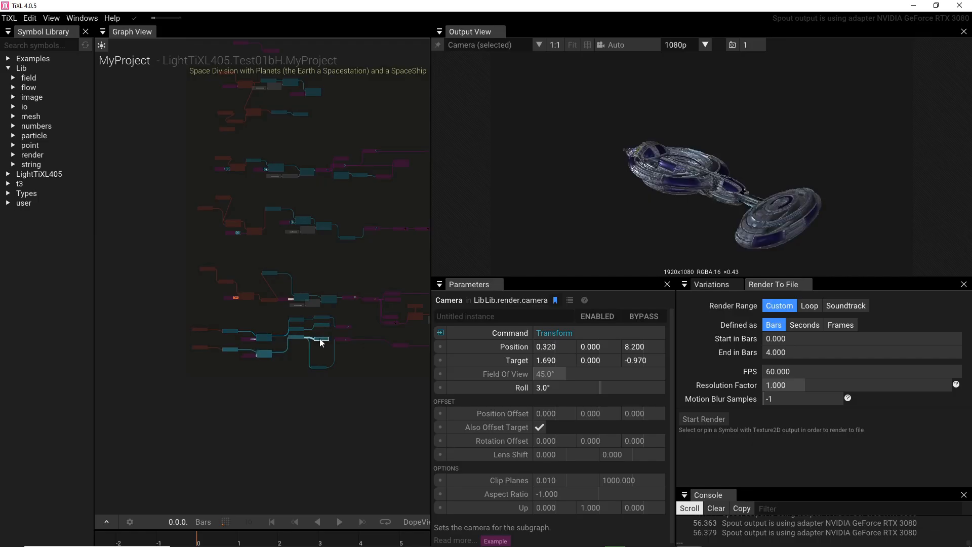
key("ctrl+shift+z")
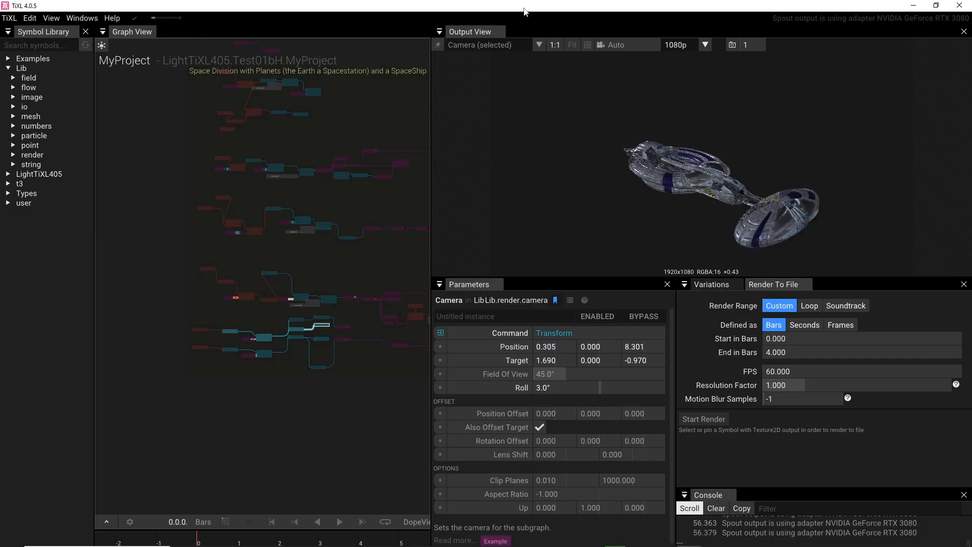
Step: Switch to File Explorer, open the -obj folder in free Assets and look at the two Space Trafeler 305H OBJ files
left_click_drag(526, 11, 471, 297)
left_click(356, 186)
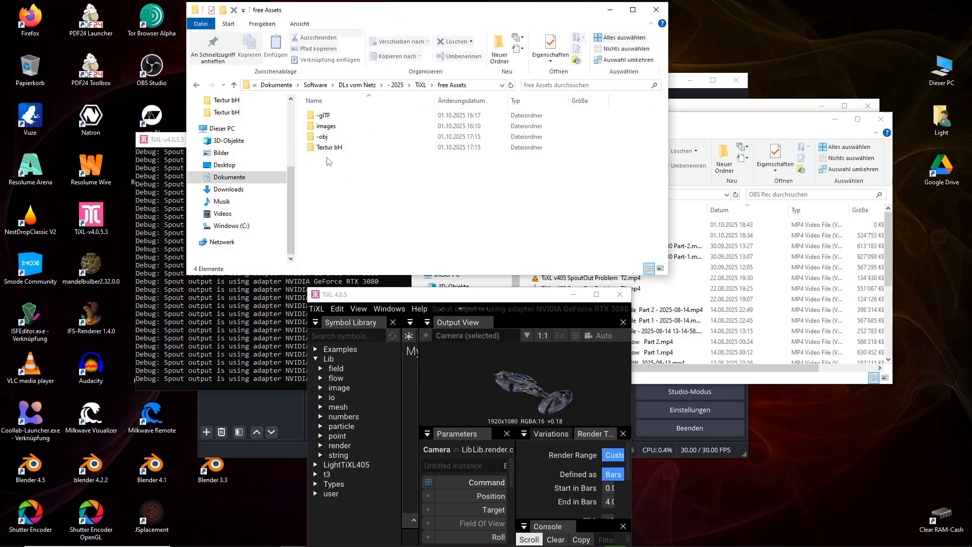
double_click(323, 137)
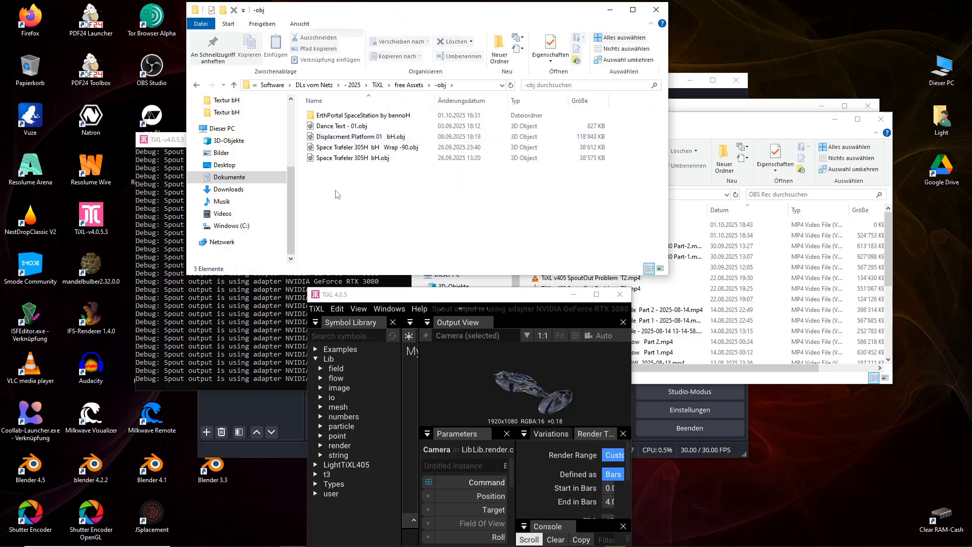
left_click(331, 150)
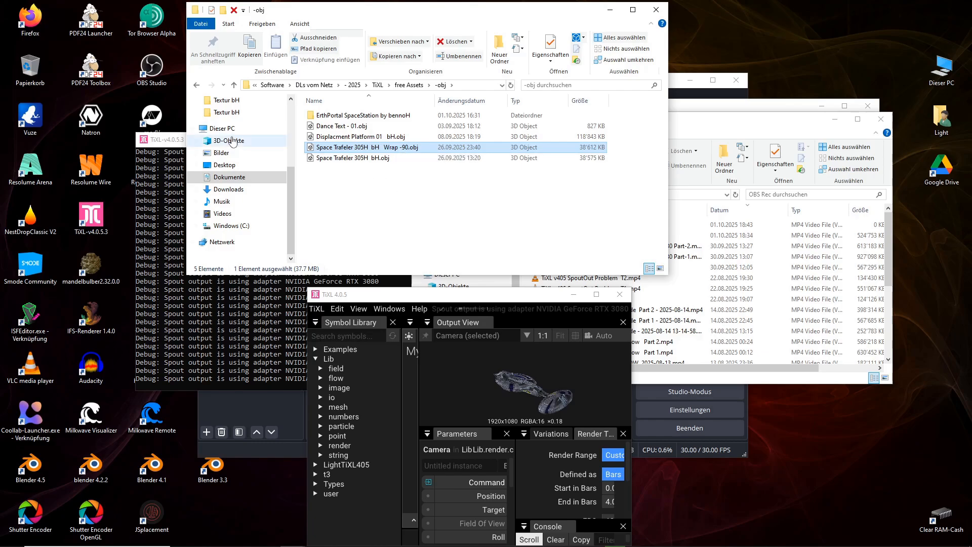
left_click(324, 161)
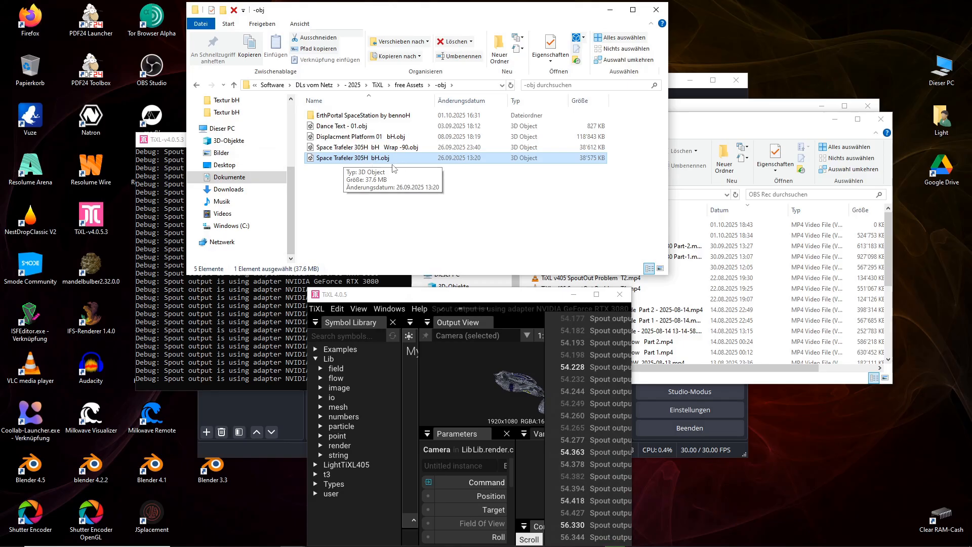
left_click(595, 294)
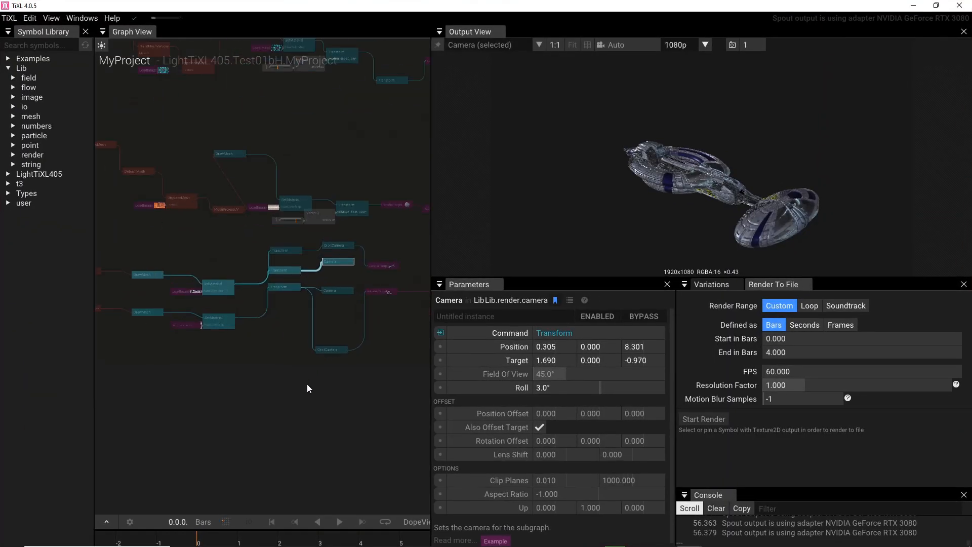
scroll(307, 384, "up", 5)
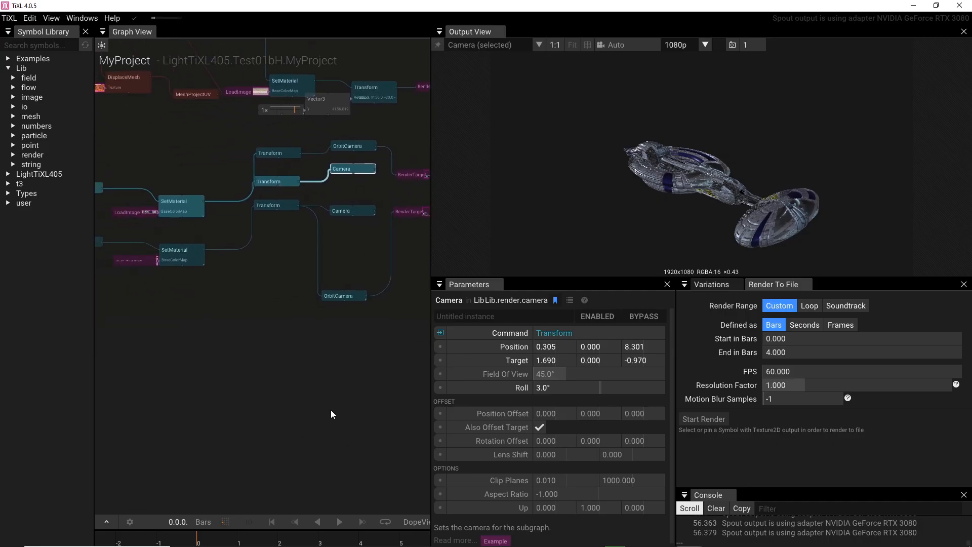
scroll(188, 318, "down", 5)
scroll(327, 384, "down", 2)
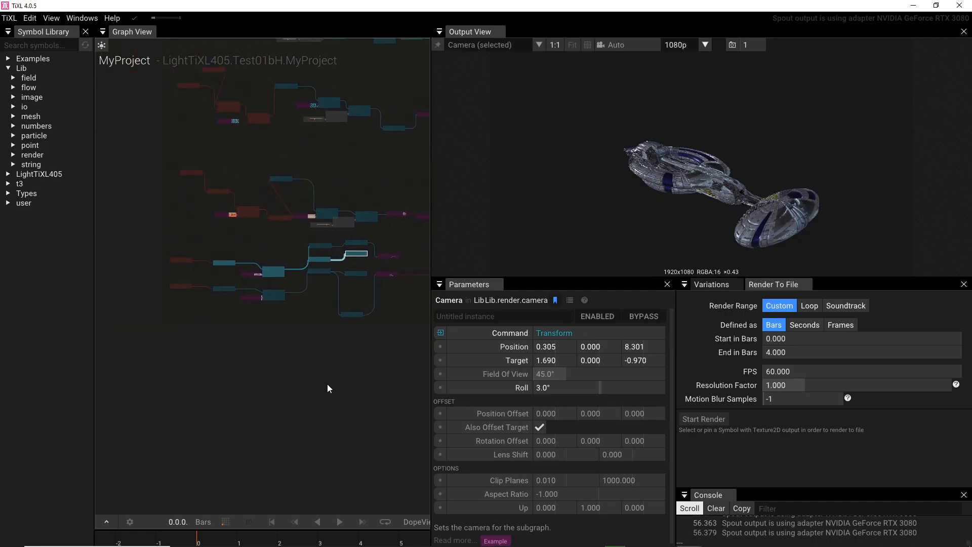
Step: Switch to File Explorer and locate both Space Trafeler 305H OBJ files in the -obj subfolder of free Assets
left_click_drag(416, 6, 434, 407)
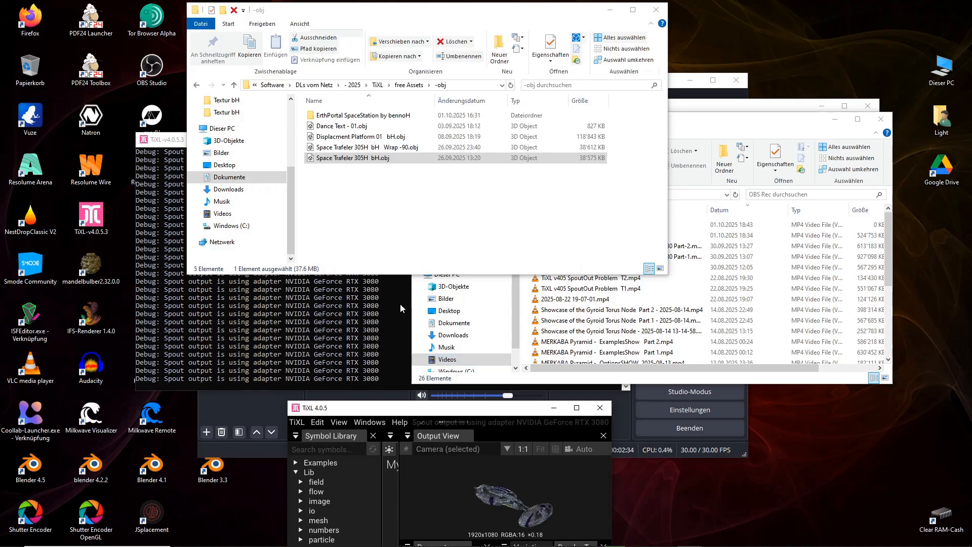
left_click(234, 85)
left_click(234, 85)
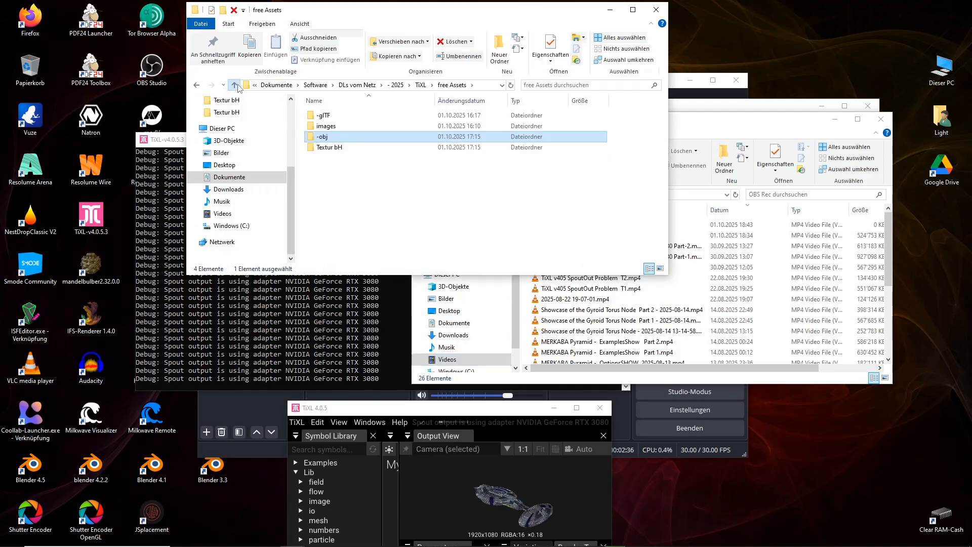
left_click(197, 86)
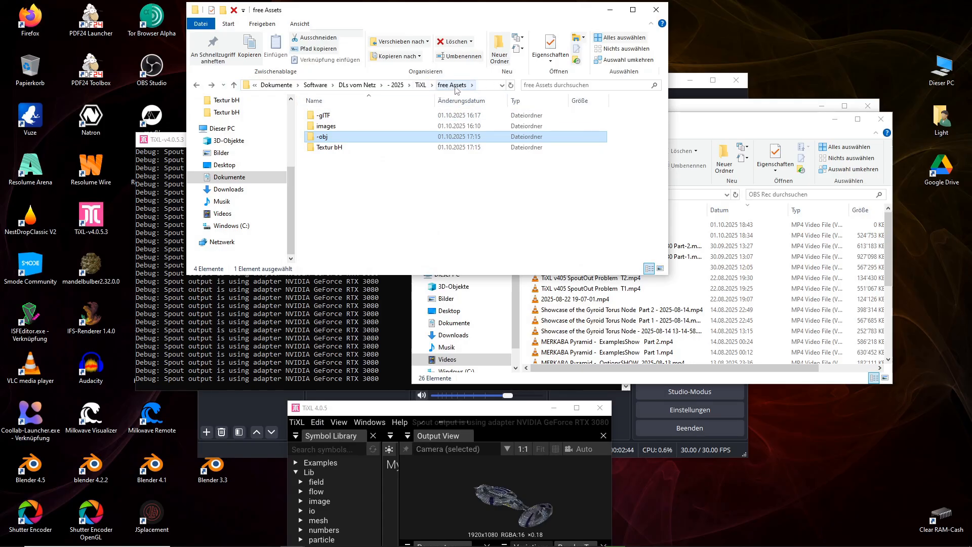
double_click(329, 138)
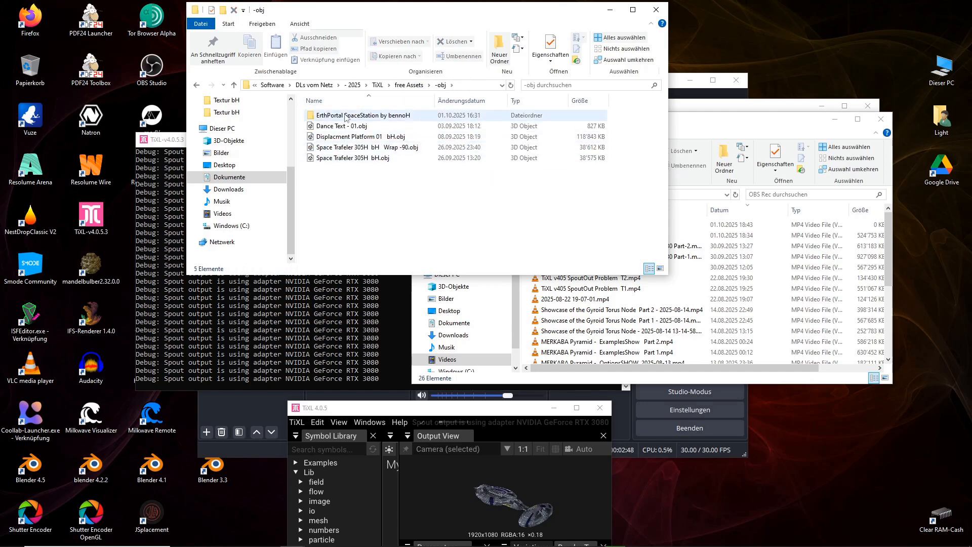
left_click_drag(325, 182, 346, 150)
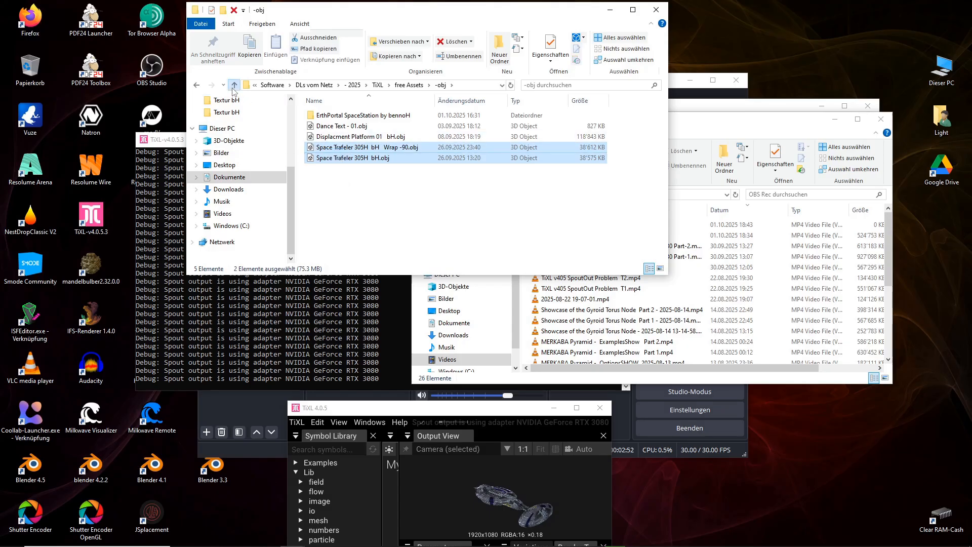
Step: View the two SpaceTrafeler Textur DC-One images, the Roto-90 version and the horizontal one, in the Textur bH folder
left_click(234, 85)
double_click(330, 148)
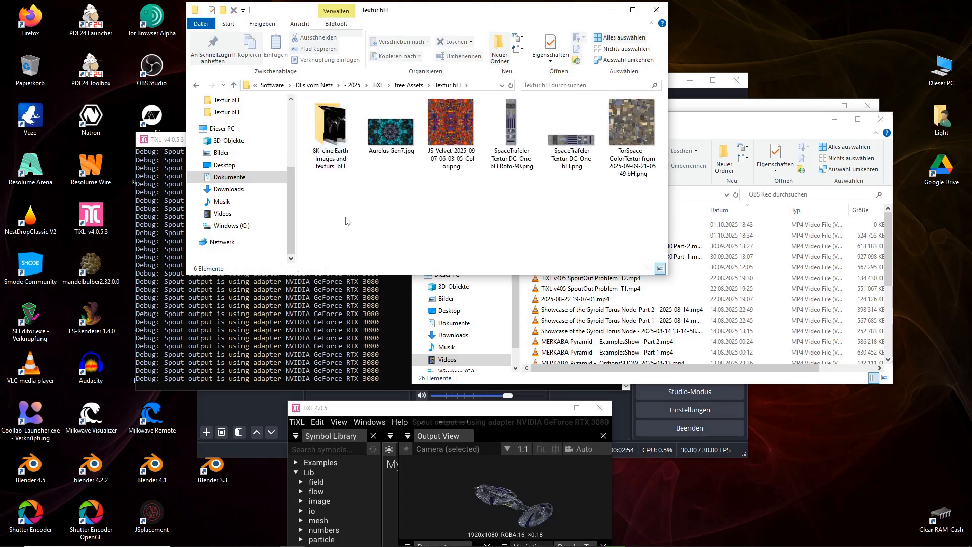
left_click_drag(519, 210, 557, 162)
double_click(510, 134)
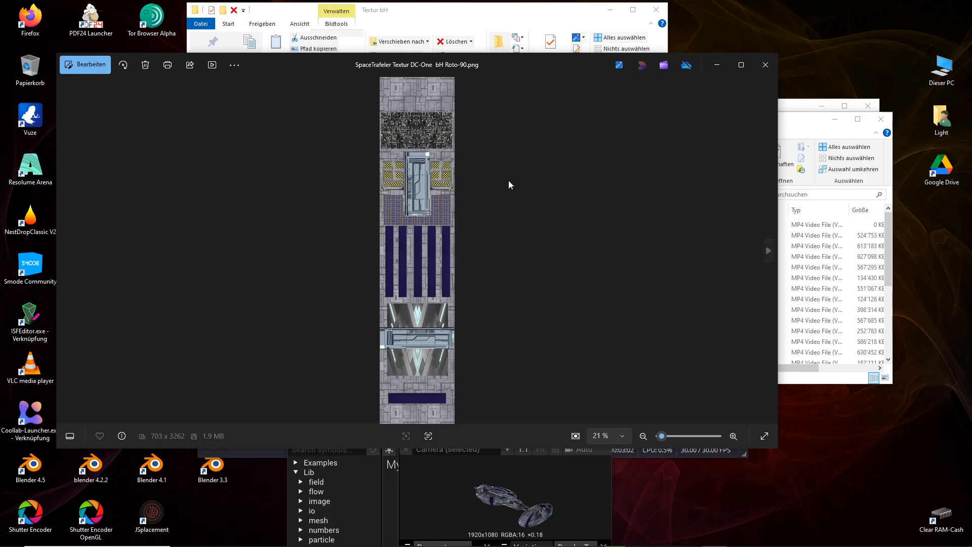
left_click(769, 253)
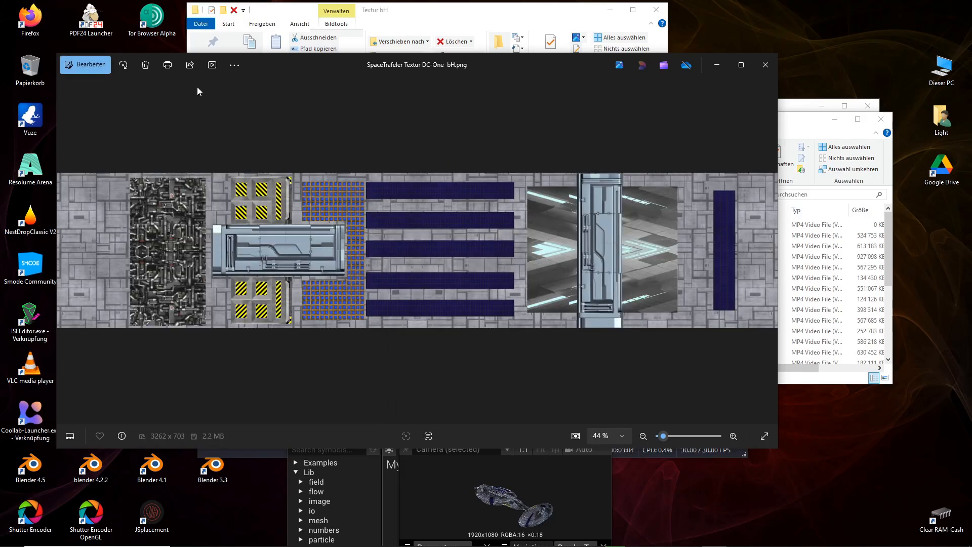
left_click(765, 67)
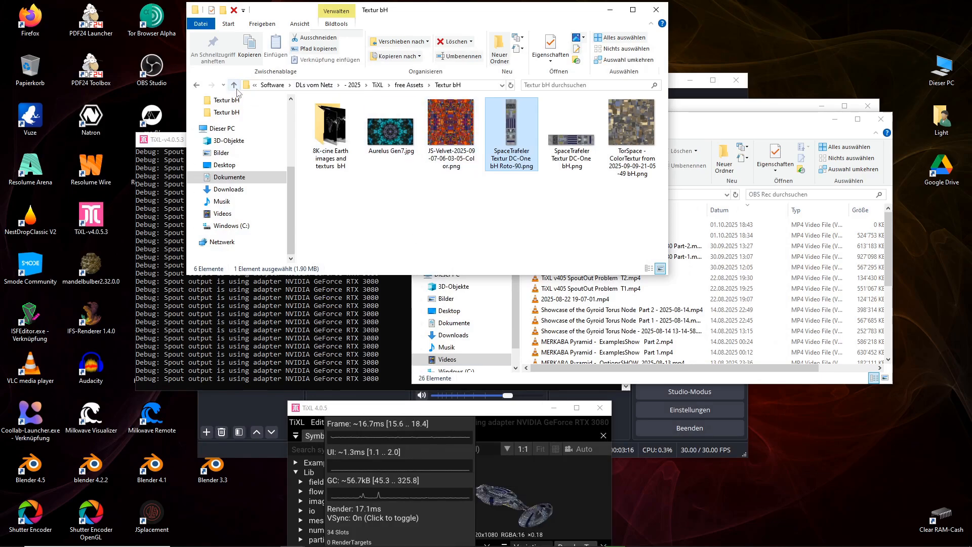
Step: Go back to the -obj folder and select the Space Trafeler 305H bH Wrap -90.obj file
left_click(233, 84)
double_click(349, 157)
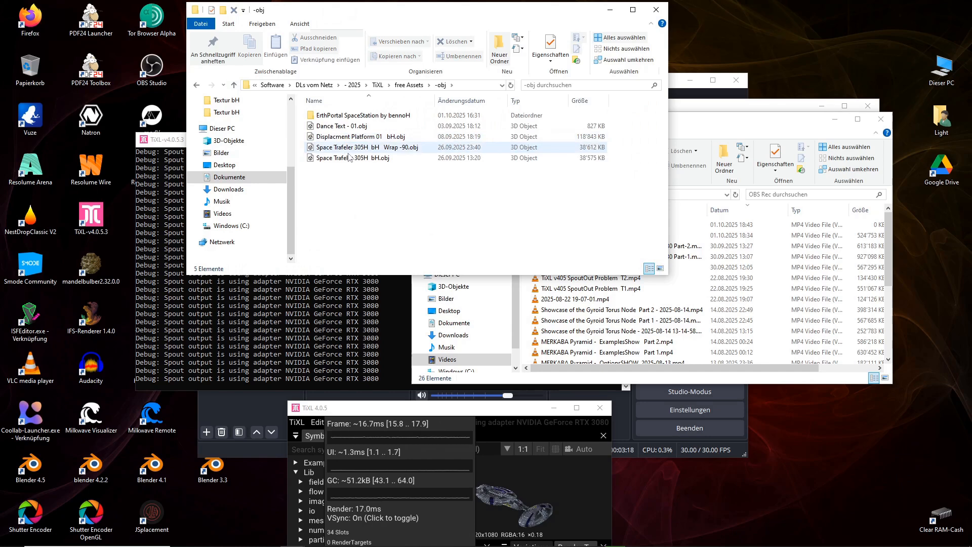
left_click(396, 148)
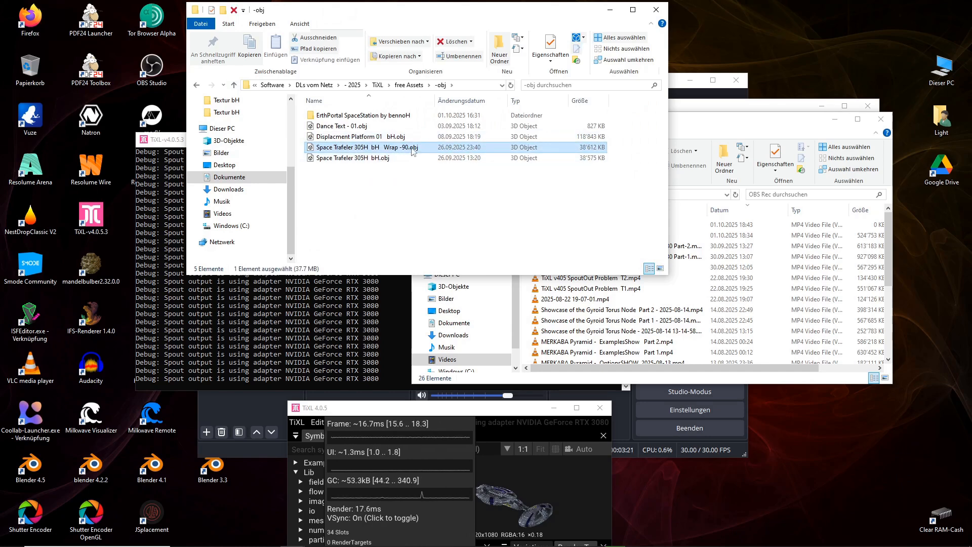
Step: Switch to TiXL and inspect the parameters of the two LoadObj nodes that start the spaceship chains
double_click(457, 406)
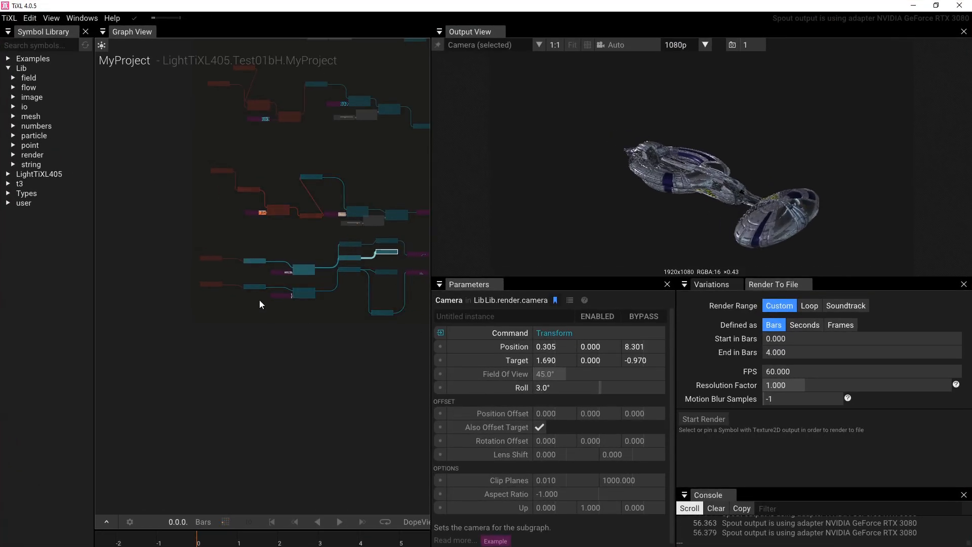
scroll(259, 299, "up", 3)
scroll(309, 214, "down", 3)
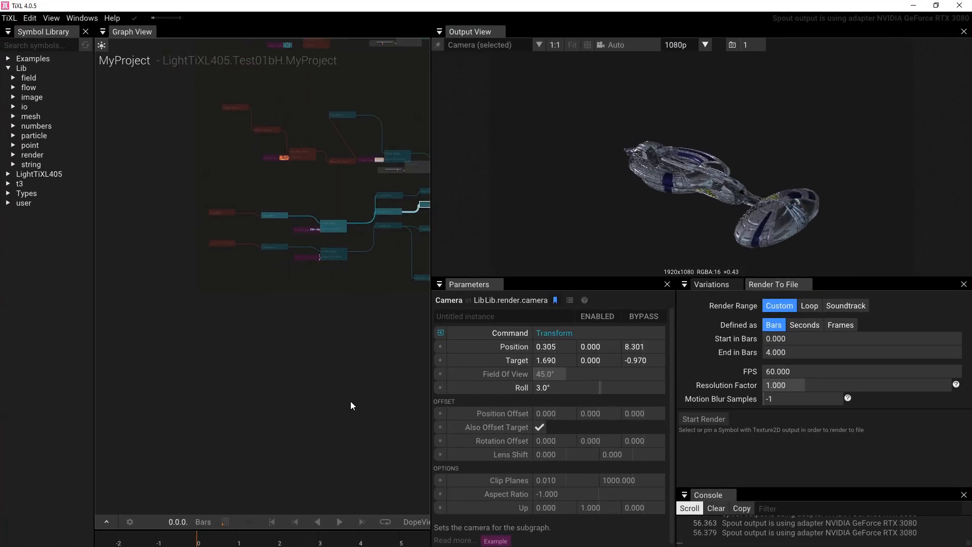
left_click(152, 210)
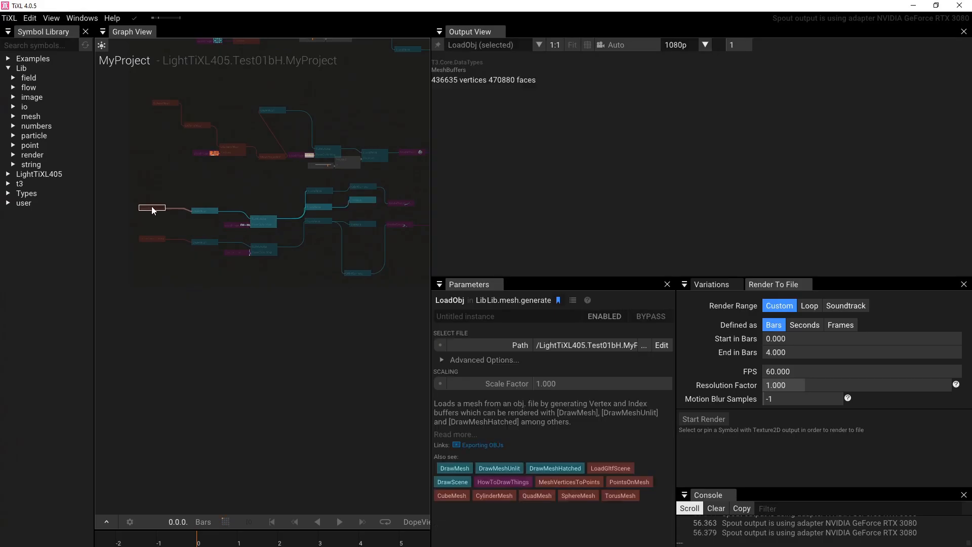
scroll(163, 271, "up", 5)
left_click_drag(165, 270, 304, 370)
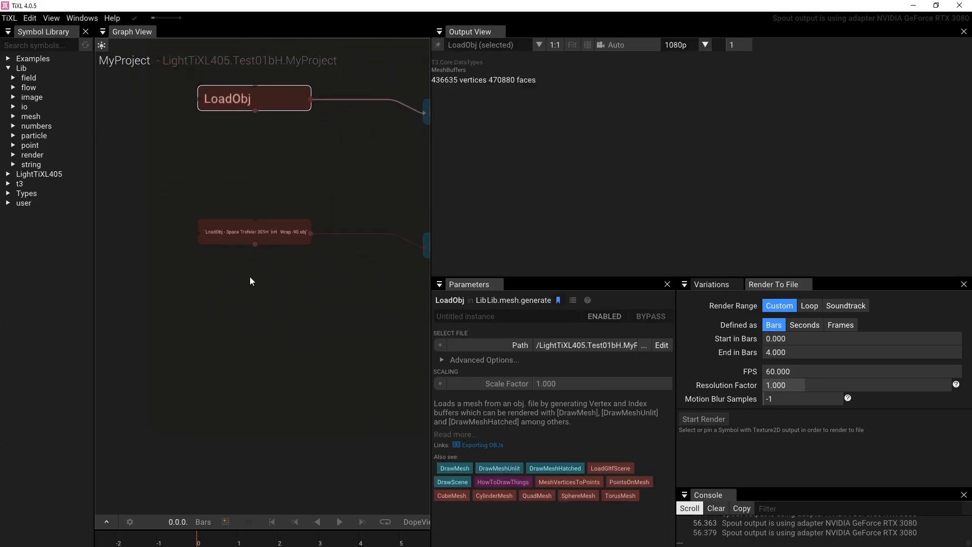
left_click(243, 221)
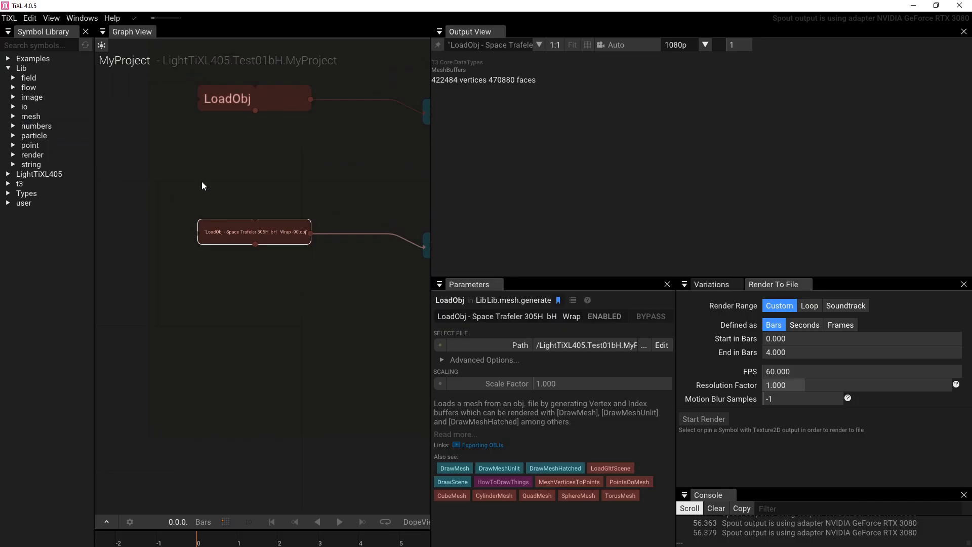
left_click(206, 199)
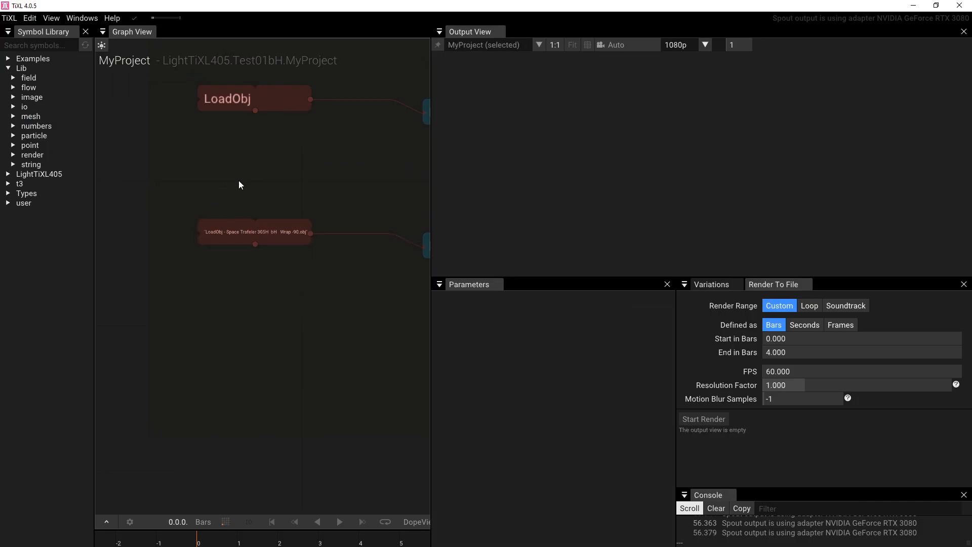
left_click(245, 227)
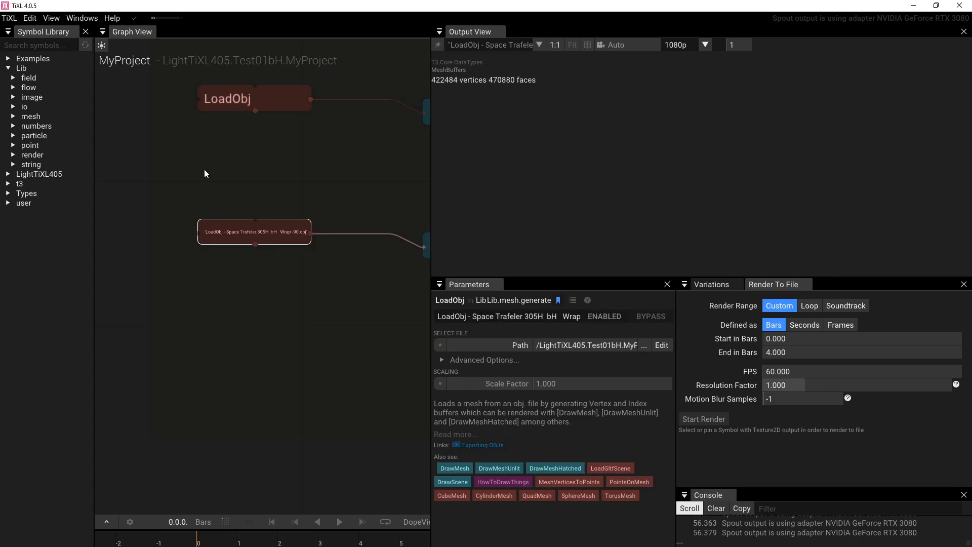
Step: Add a new LoadObj node near the LoadObj node for the Wrap -90 spaceship model
left_click(246, 200)
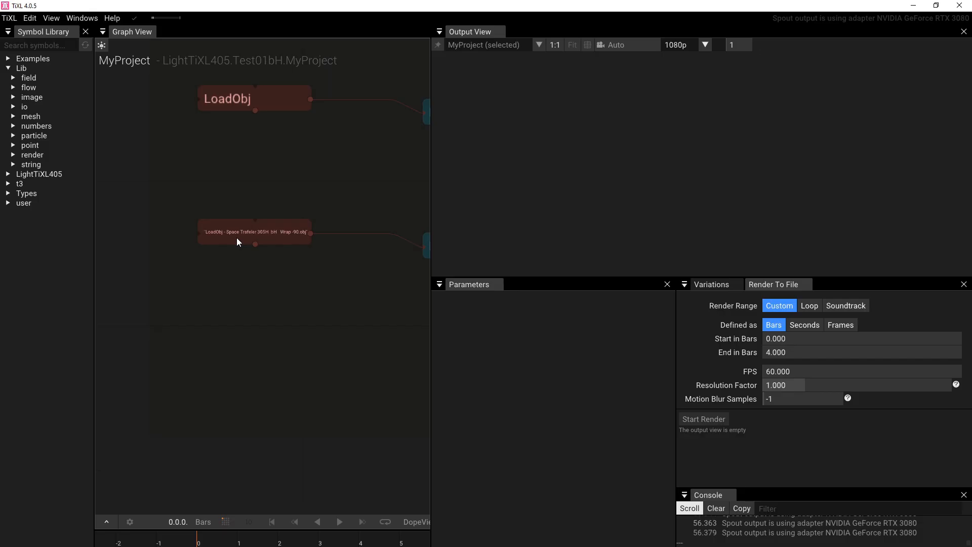
key("Tab")
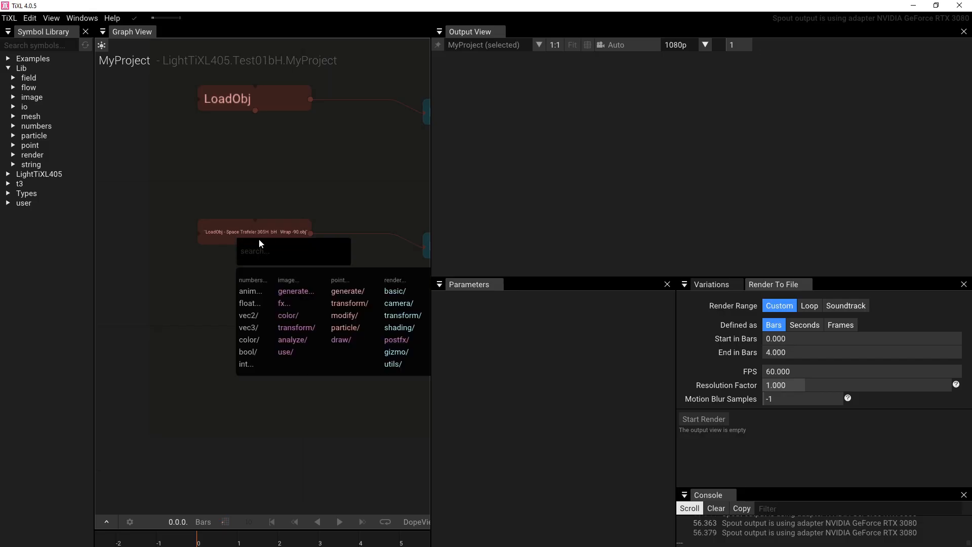
type("obj")
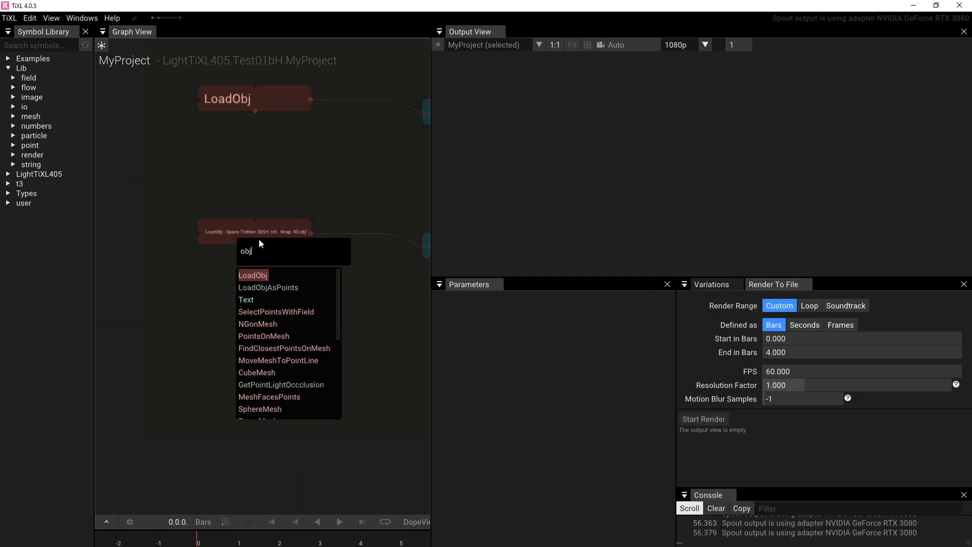
left_click(257, 276)
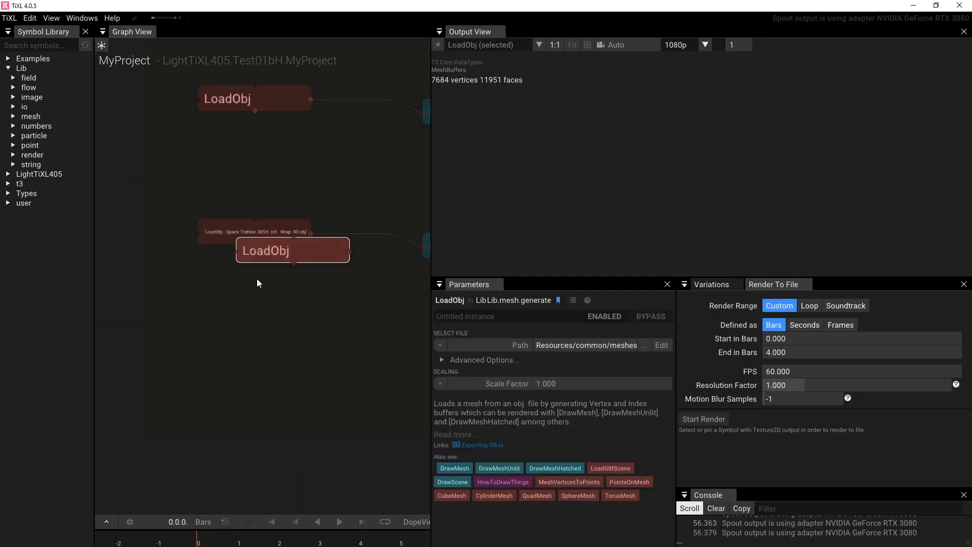
Step: Move the new LoadObj node between the two existing LoadObj nodes
left_click_drag(281, 254, 242, 193)
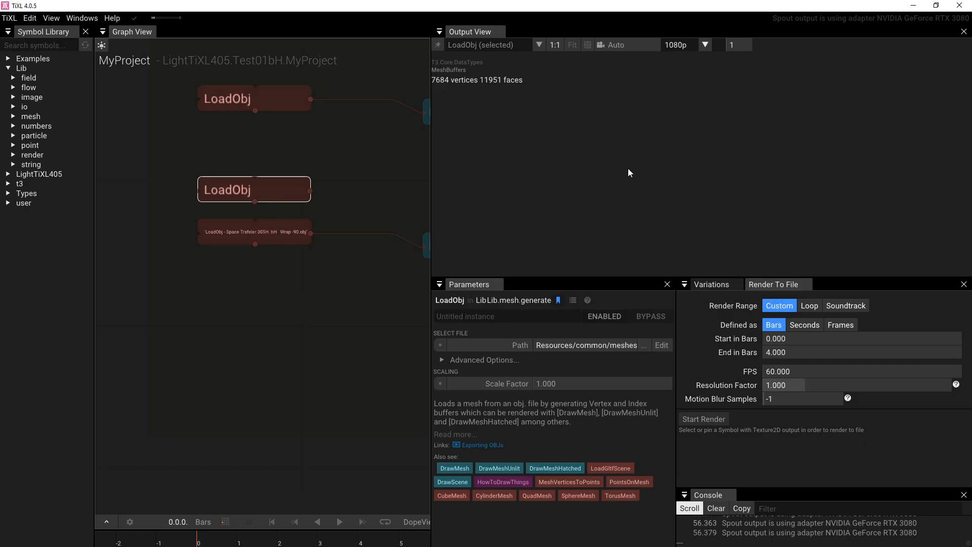
Step: Switch to the -obj folder and preview Space Trafeler 305H bH Wrap -90.obj in 3D-Viewer, closing the viewer when finished
left_click_drag(549, 11, 512, 217)
left_click(326, 199)
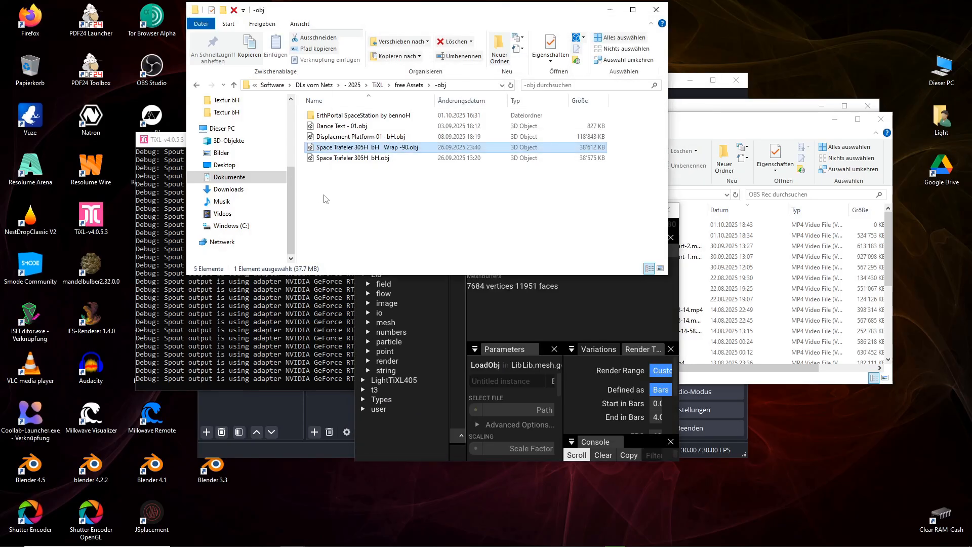
double_click(331, 148)
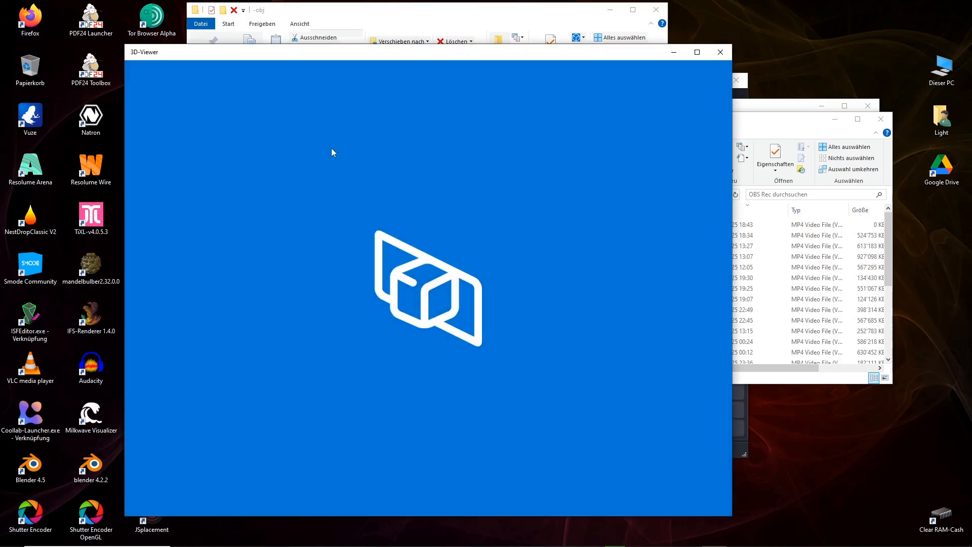
left_click_drag(371, 55, 299, 343)
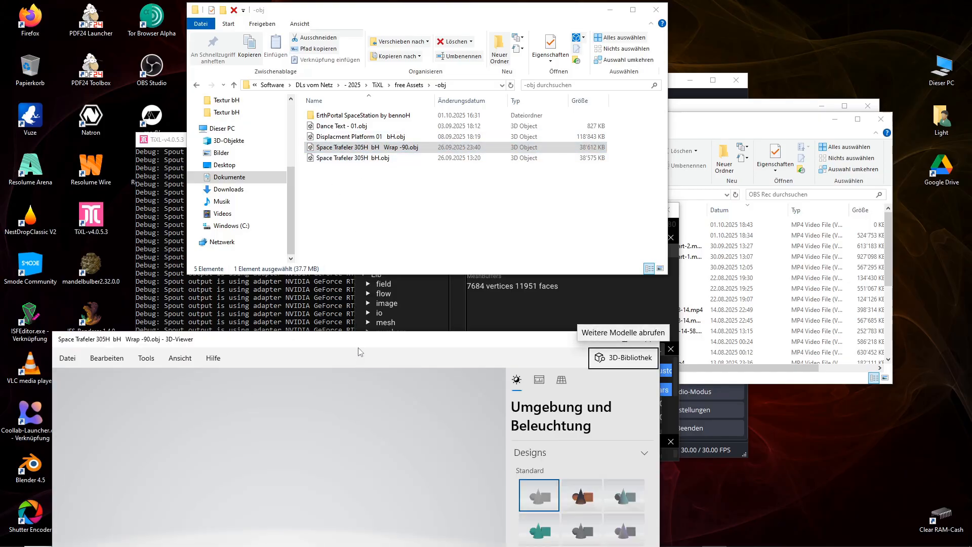
left_click_drag(359, 351, 385, 61)
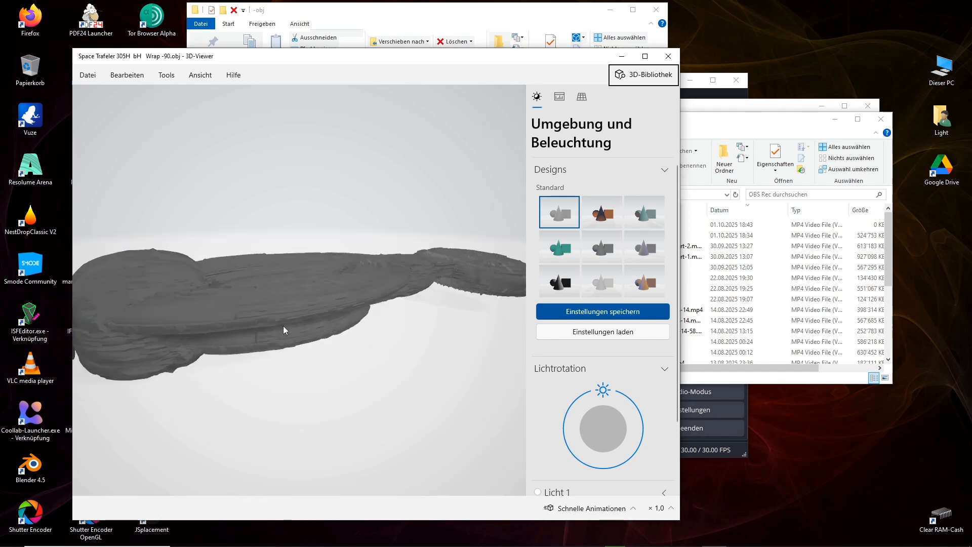
left_click(668, 56)
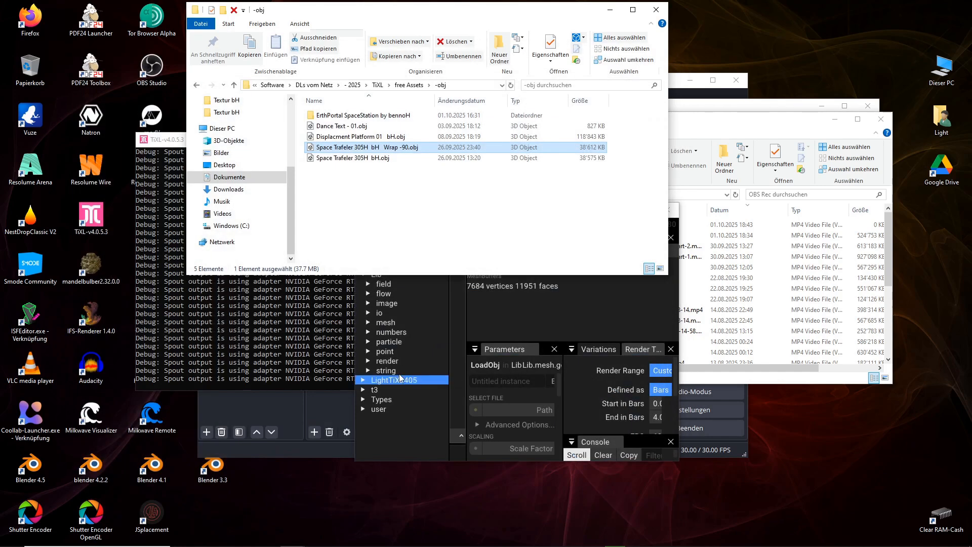
Step: Return to TiXL and inspect the parameters and DrawMesh connection of the Wrap -90 LoadObj node
left_click(611, 317)
left_click(644, 210)
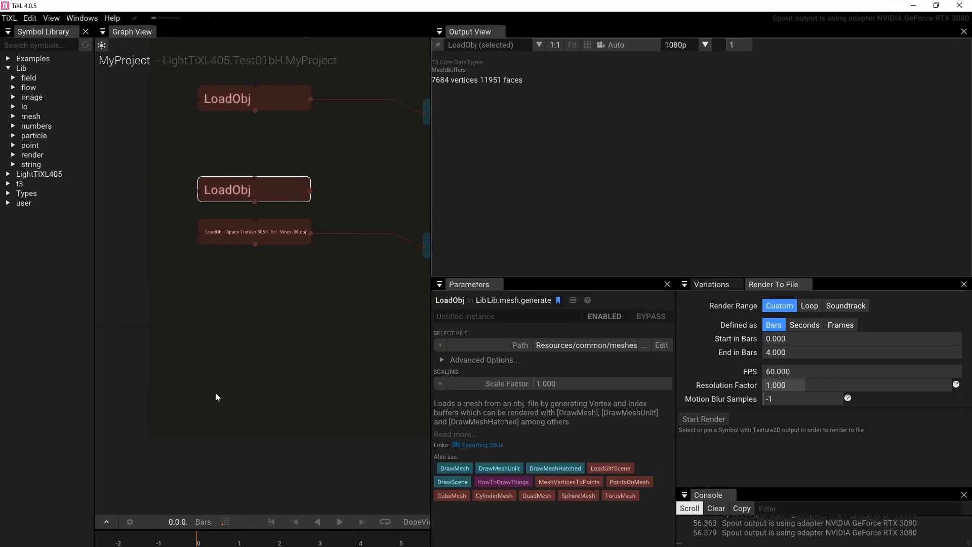
left_click(239, 223)
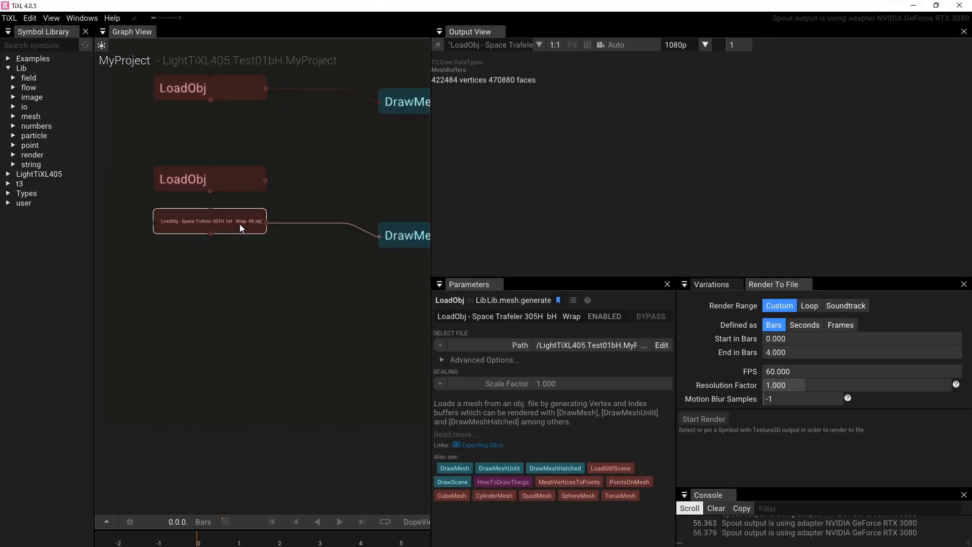
left_click_drag(295, 345, 102, 304)
left_click_drag(199, 318, 329, 393)
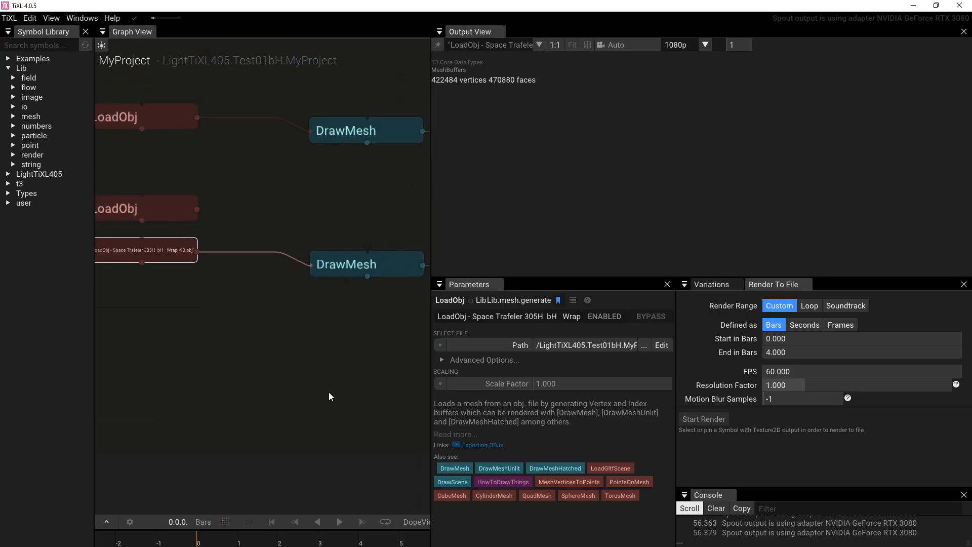
Step: Delete the extra unconnected LoadObj node between the two spaceship chains
left_click(177, 213)
key("Delete")
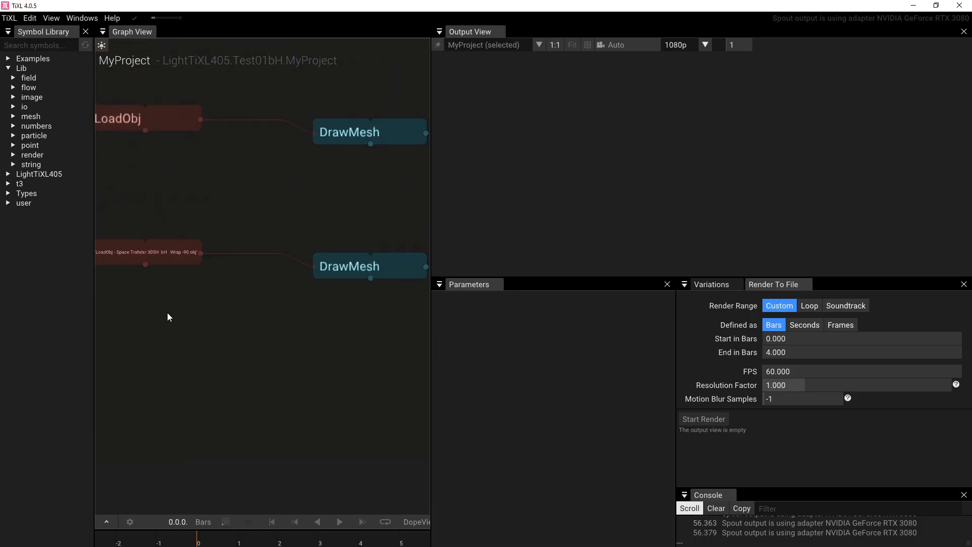
mouse_move(291, 257)
scroll(135, 332, "up", 4)
scroll(136, 333, "down", 4)
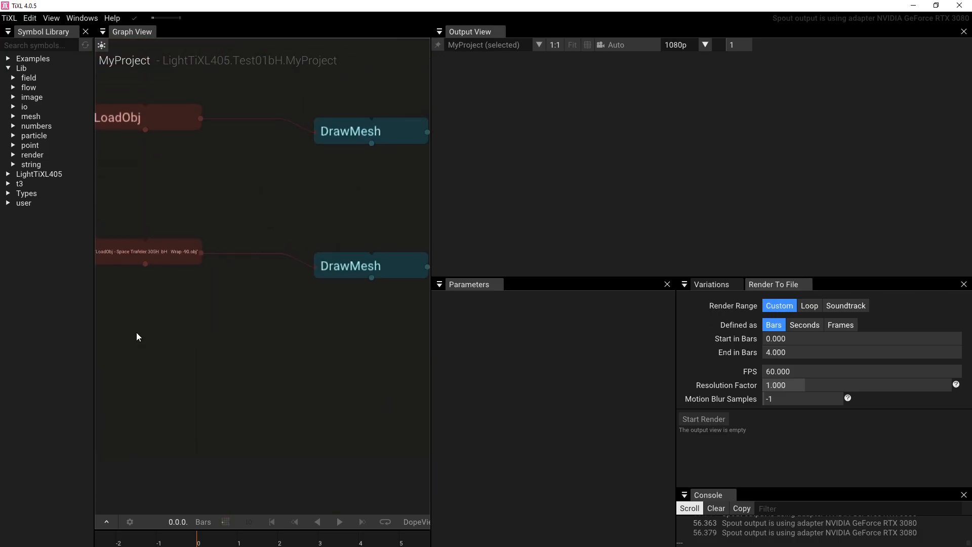
Step: Compare the instance name of the Wrap -90 LoadObj node with the OBJ file name in the -obj folder
left_click_drag(151, 342, 277, 333)
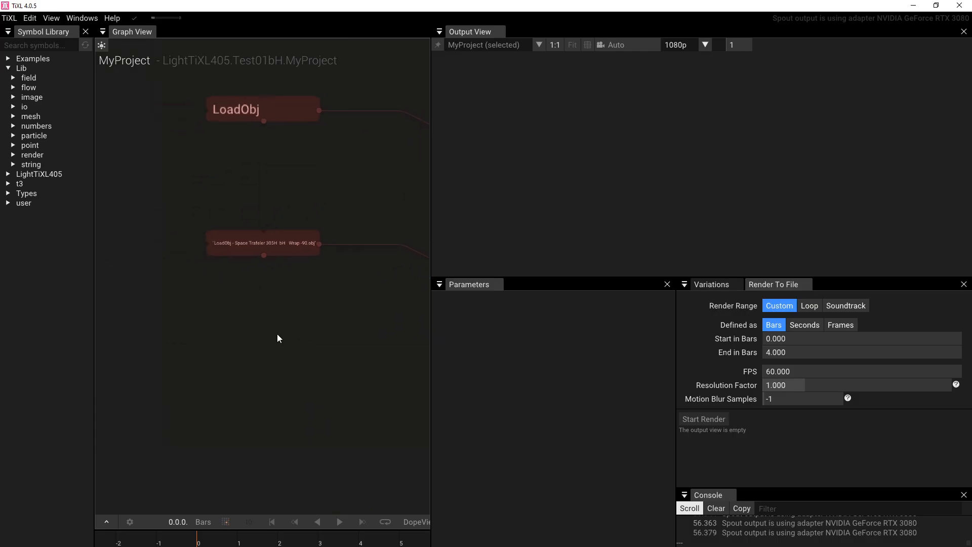
left_click(249, 240)
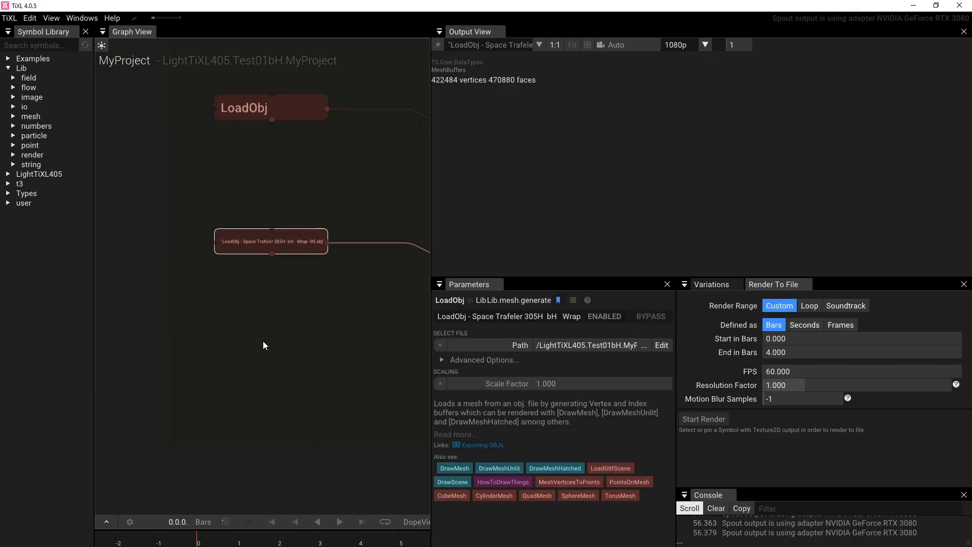
left_click_drag(263, 341, 175, 366)
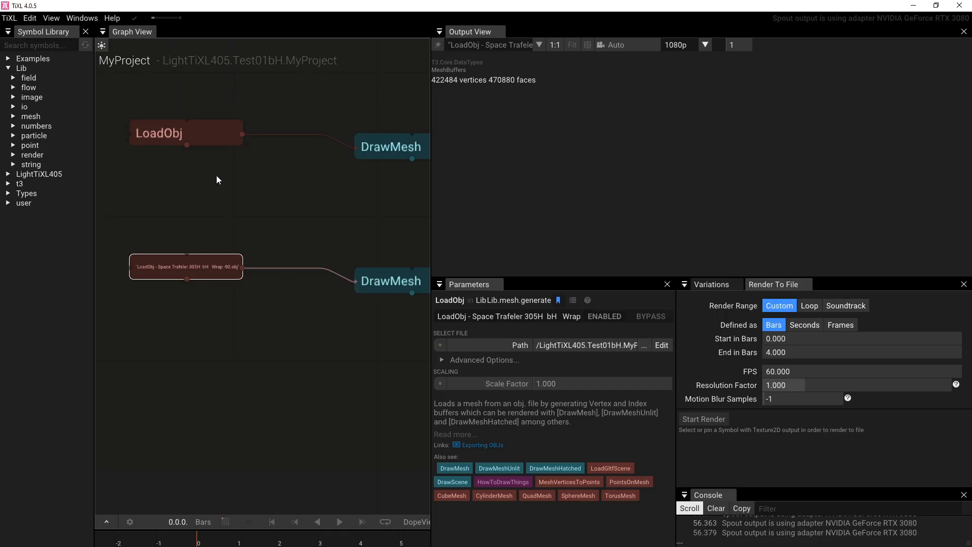
left_click_drag(402, 8, 358, 267)
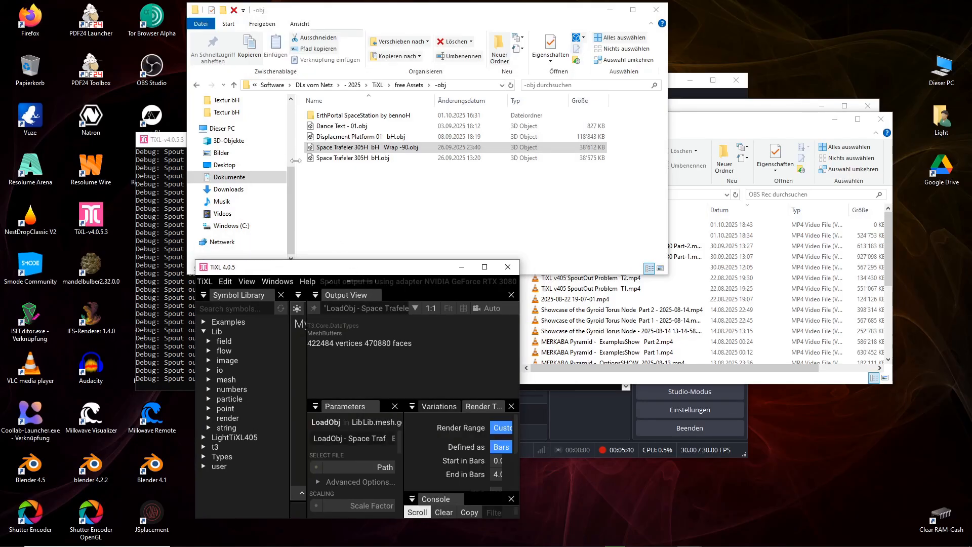
left_click(485, 267)
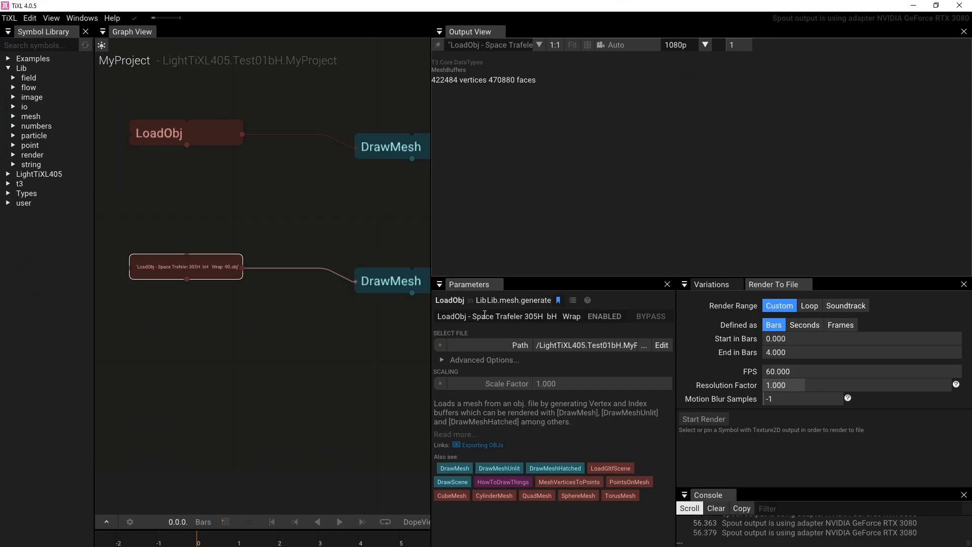
left_click_drag(472, 316, 588, 324)
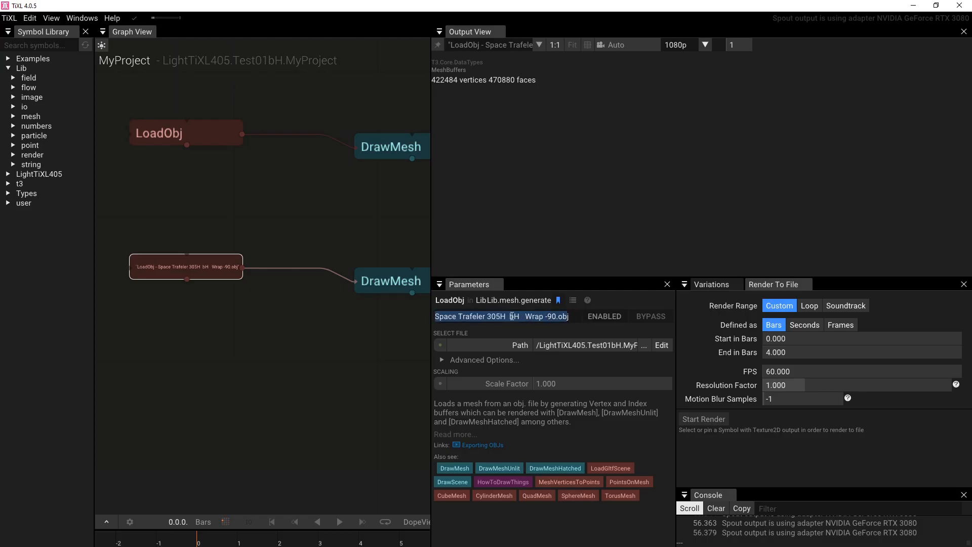
left_click(330, 341)
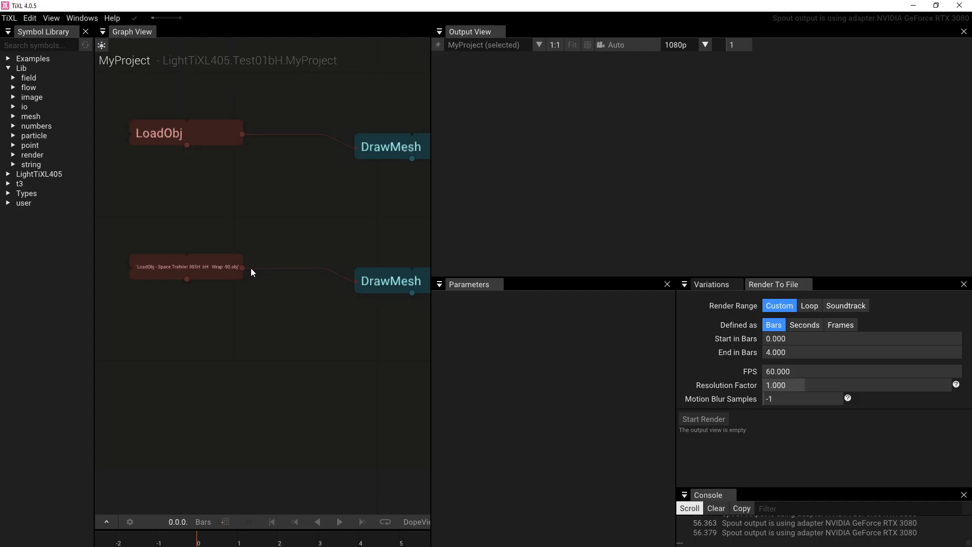
Step: Add a DrawMesh node from the output of the Wrap -90 LoadObj node as a trial, and delete it again
left_click_drag(244, 267, 304, 332)
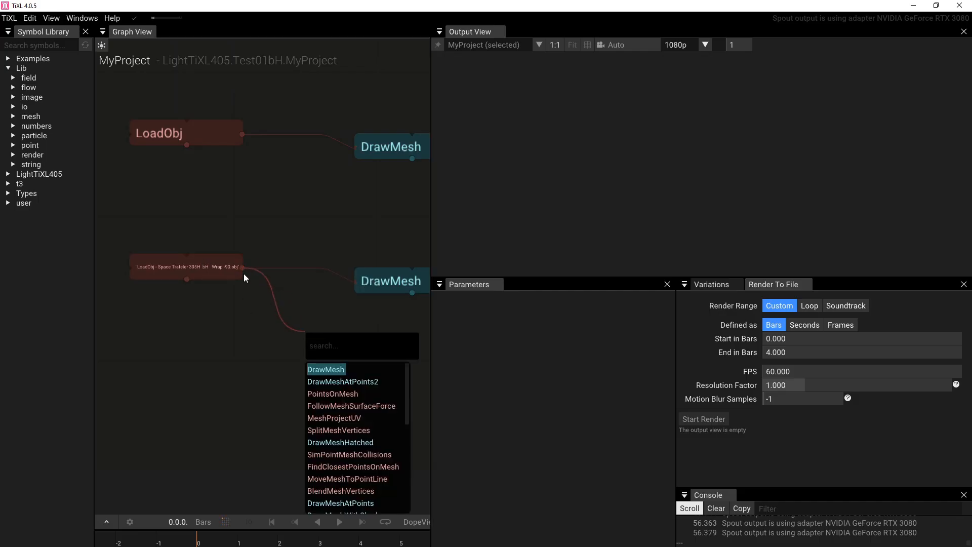
left_click(320, 373)
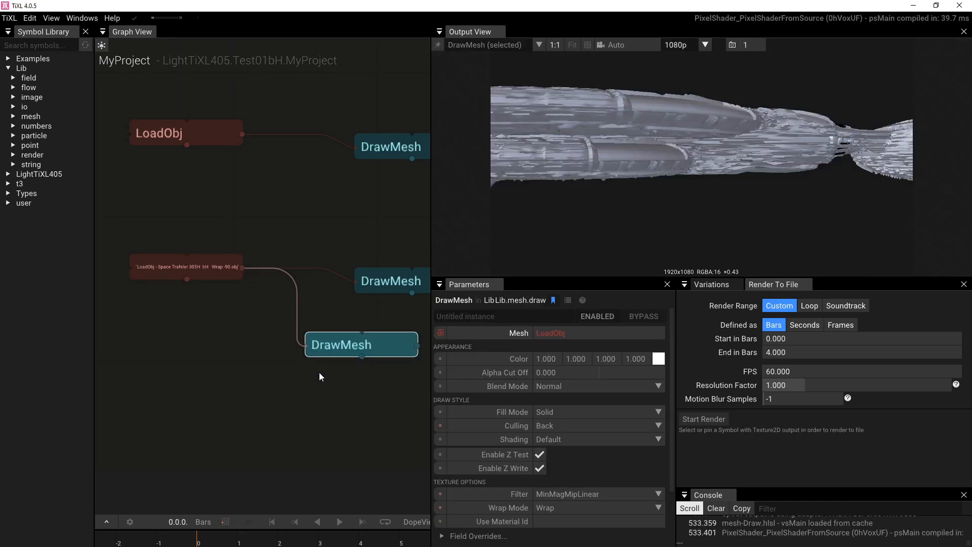
left_click_drag(333, 391, 93, 351)
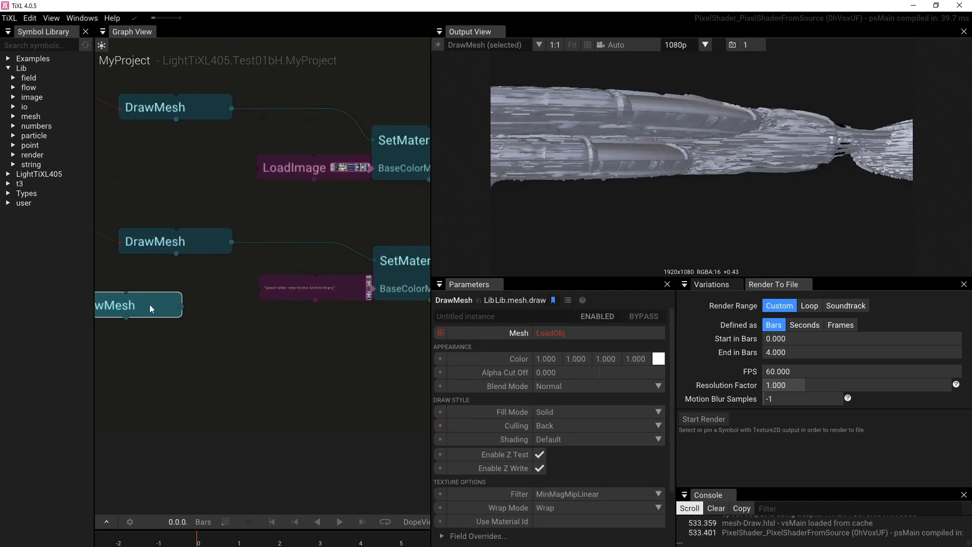
key("Delete")
Step: Show the output of the existing DrawMesh node in the Wrap -90 chain with the whole spaceship visible, and save the project
left_click(187, 241)
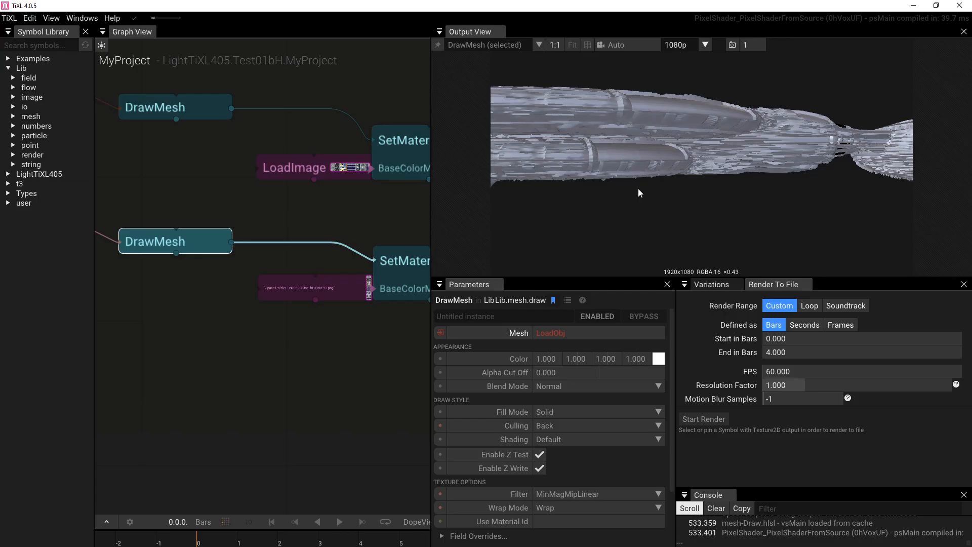
key("ctrl+s")
scroll(632, 147, "down", 3)
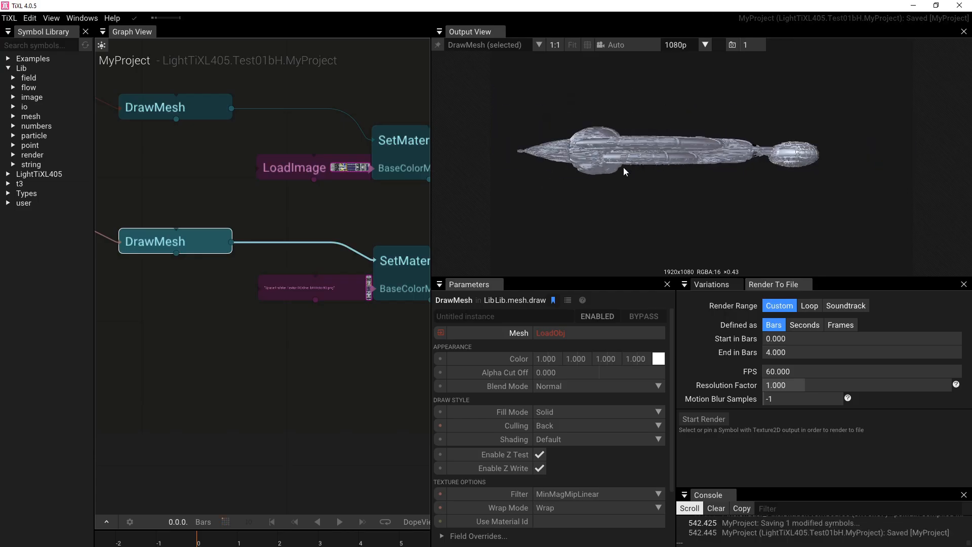
Step: Add a SetMaterial node from the output of the Wrap -90 DrawMesh node and place it below the existing SetMaterial node
left_click_drag(311, 390, 262, 417)
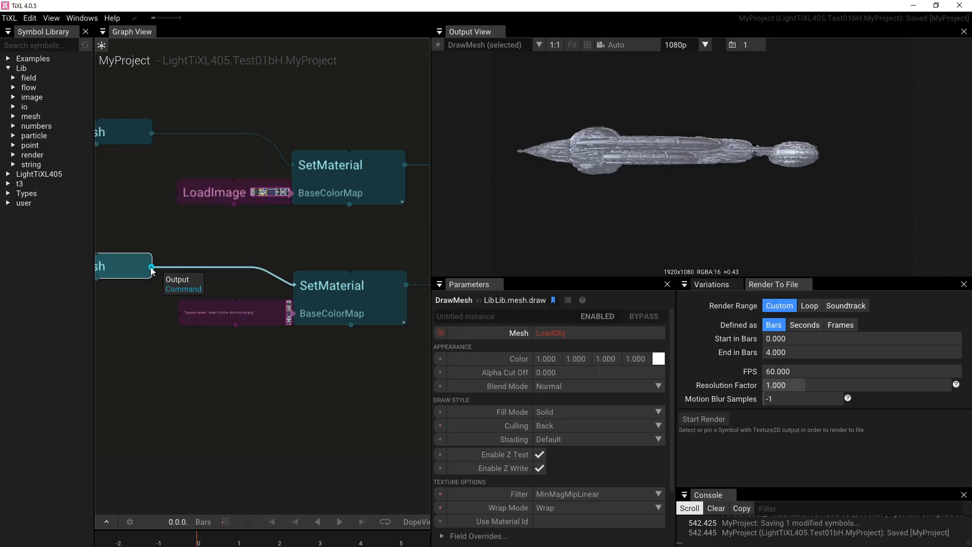
left_click_drag(151, 267, 202, 412)
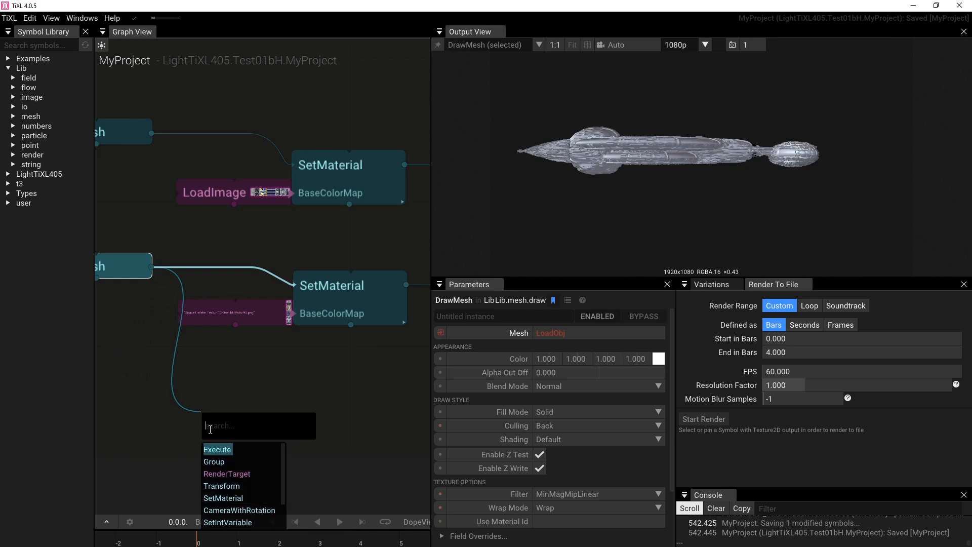
type("set")
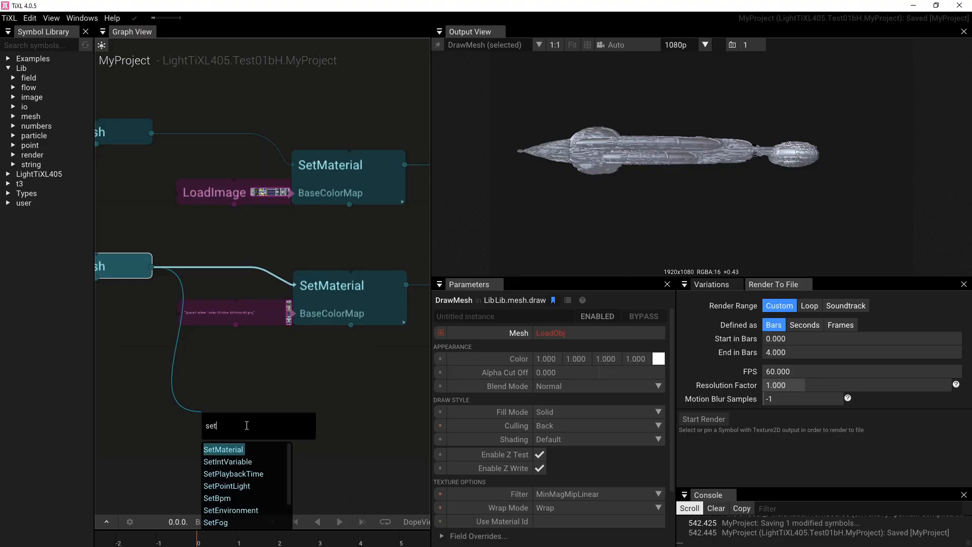
left_click(236, 452)
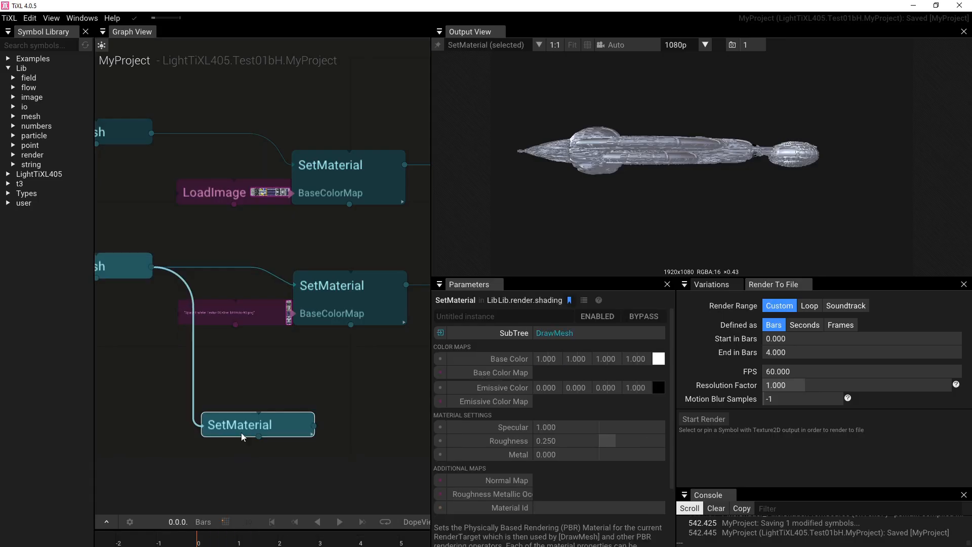
left_click_drag(245, 423, 248, 369)
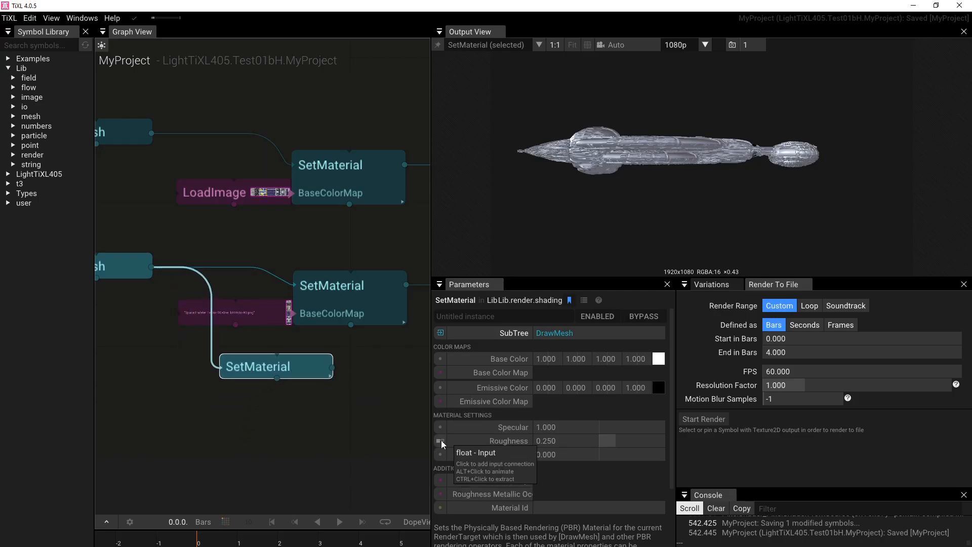
Step: Expose the Base Color Map input of the new SetMaterial node and connect a LoadImage node to it
left_click(439, 372)
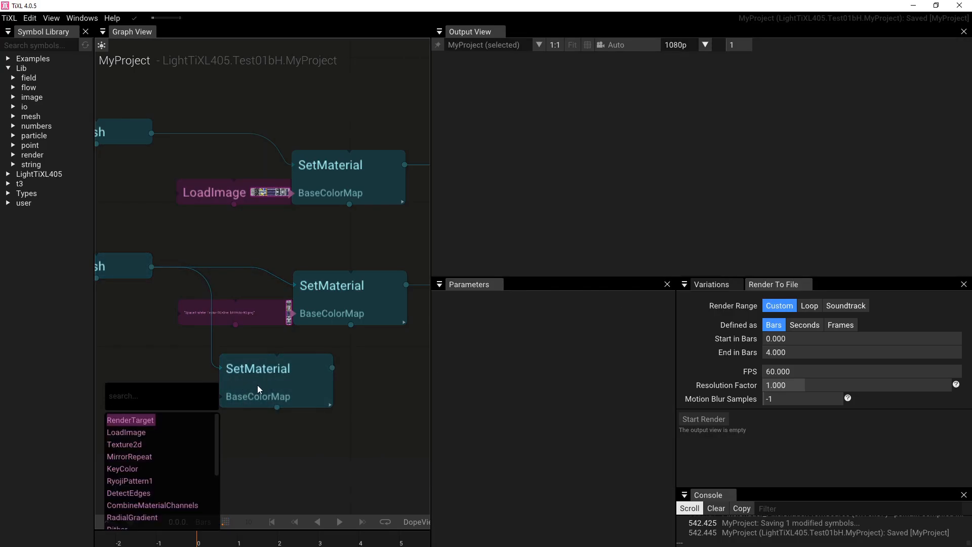
left_click(130, 434)
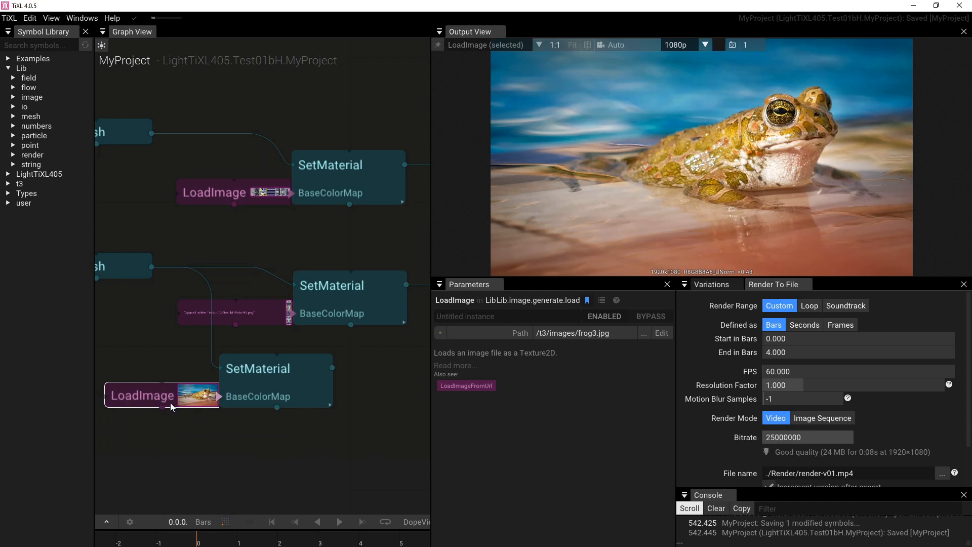
Step: Compare the new SetMaterial node's output with the SpaceTrafeler Textur DC-One bH Roto-90 image node in the existing chain
left_click_drag(127, 347, 332, 415)
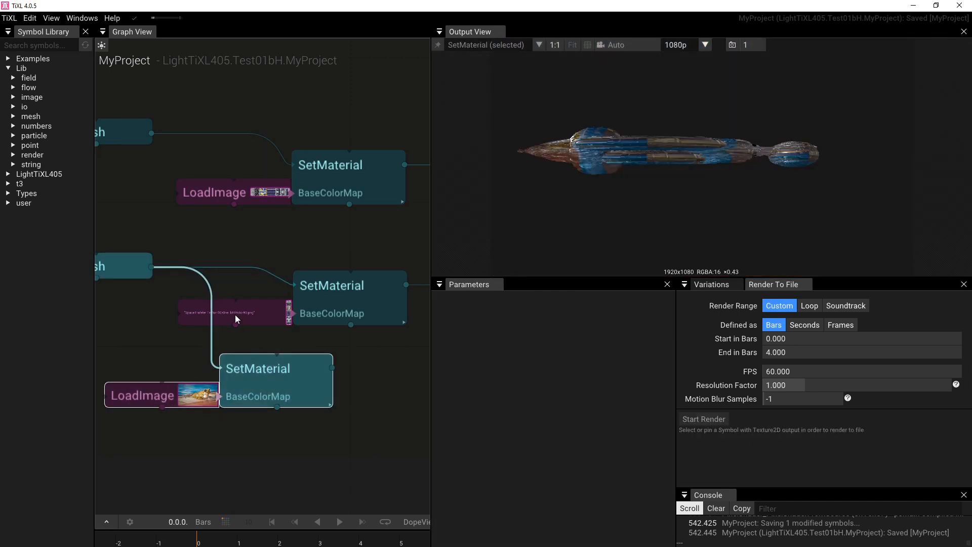
left_click_drag(265, 249, 336, 338)
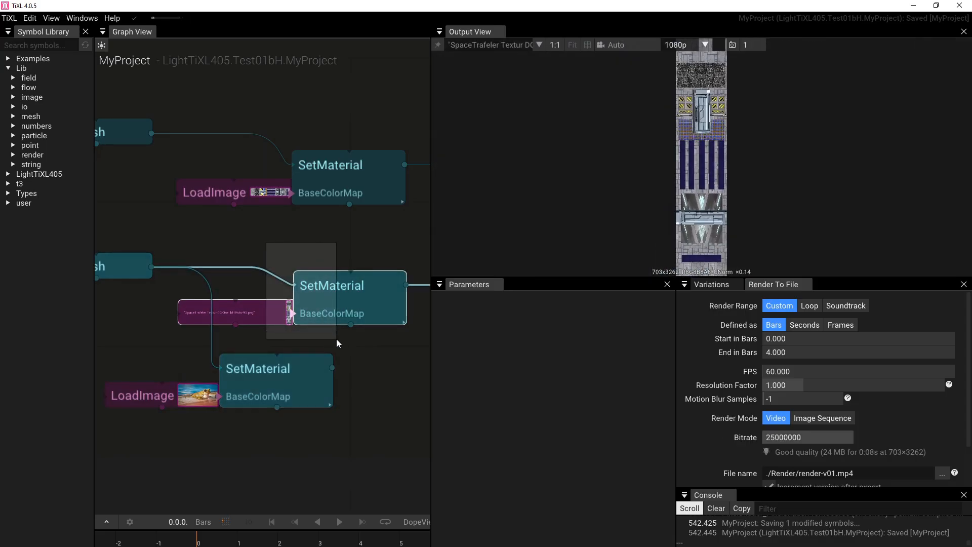
left_click(263, 312)
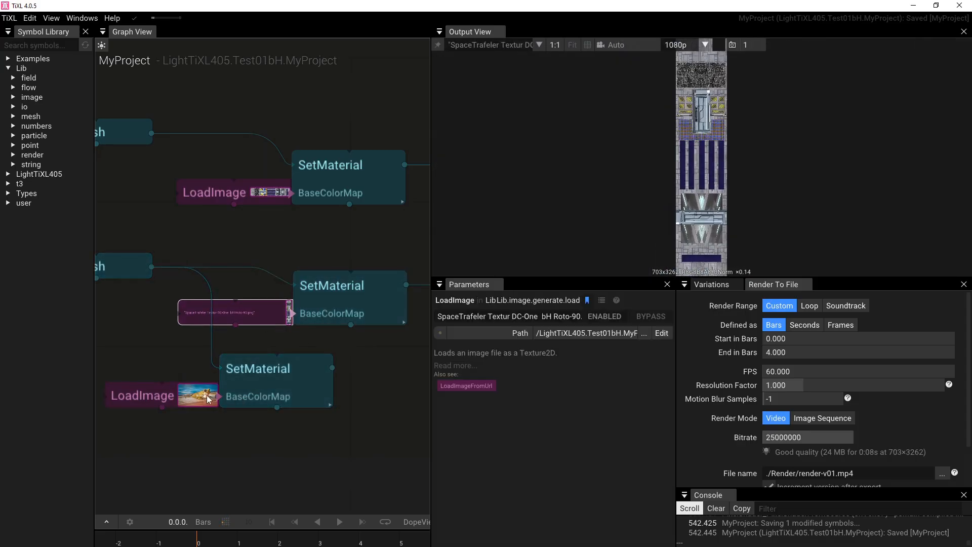
Step: Delete the trial SetMaterial node together with its LoadImage node
left_click(198, 368)
left_click_drag(173, 360, 267, 398)
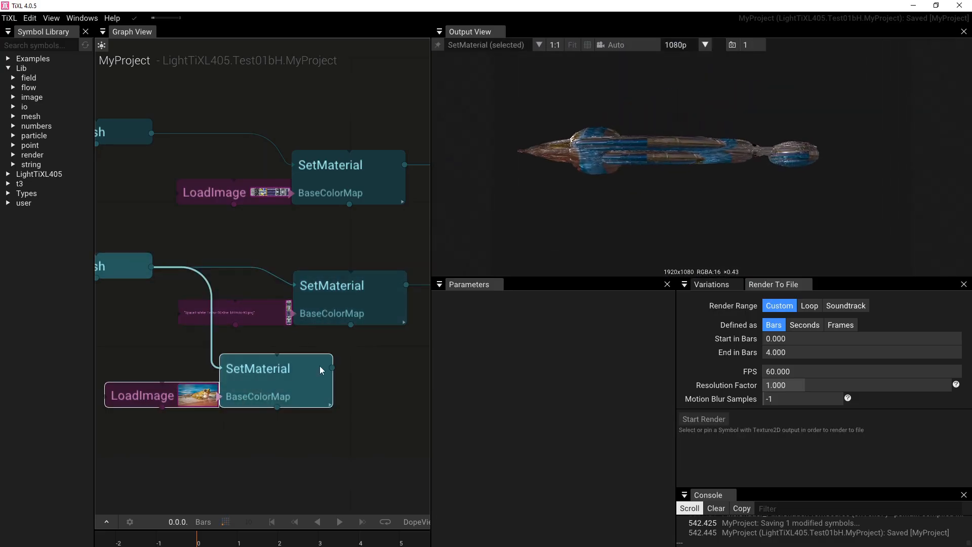
key("Delete")
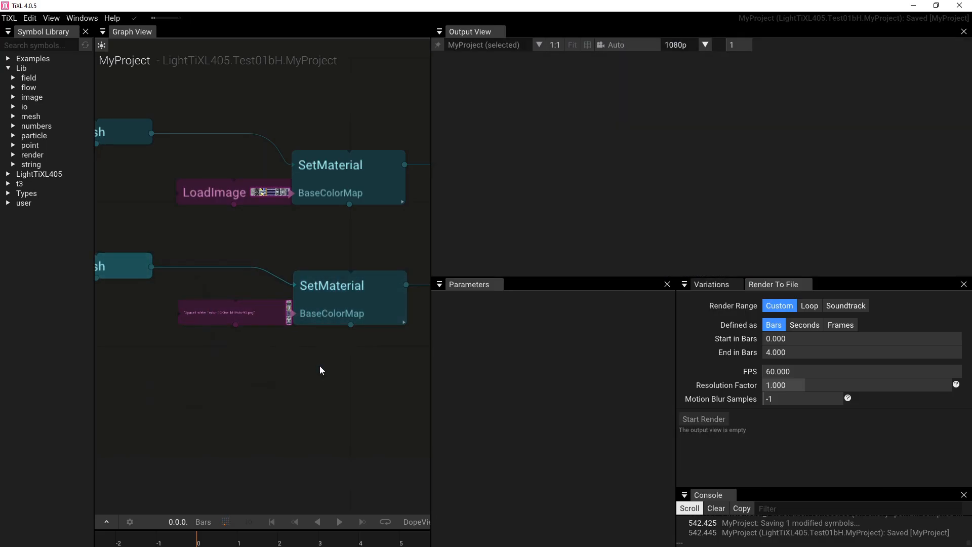
Step: Select the lower LoadImage node, switch to File Explorer and look through the -obj folder inside free Assets
left_click(246, 309)
double_click(609, 10)
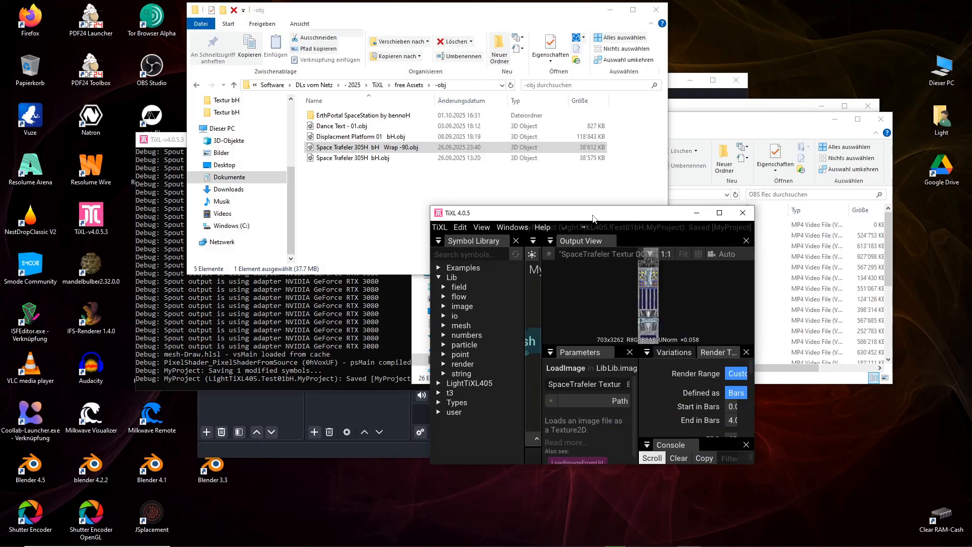
left_click(234, 85)
left_click(233, 85)
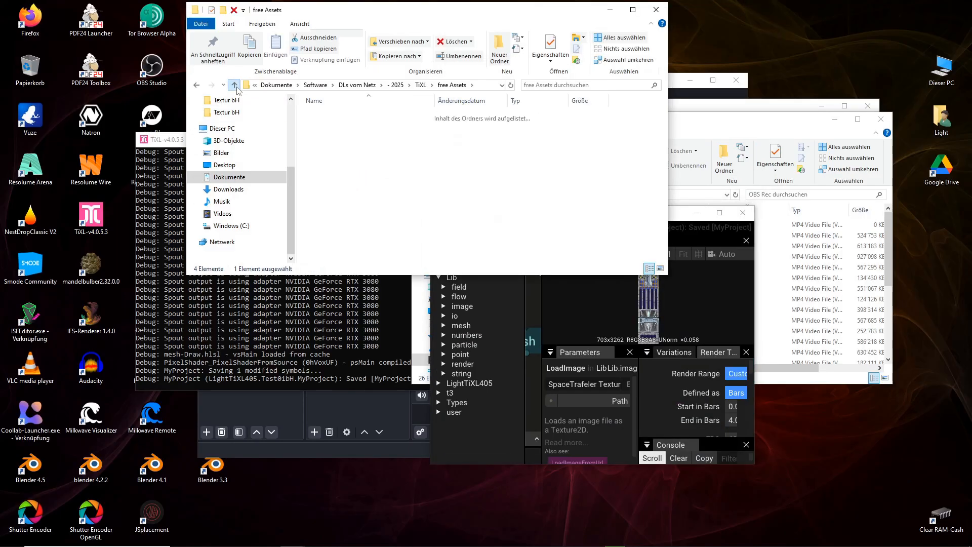
double_click(323, 116)
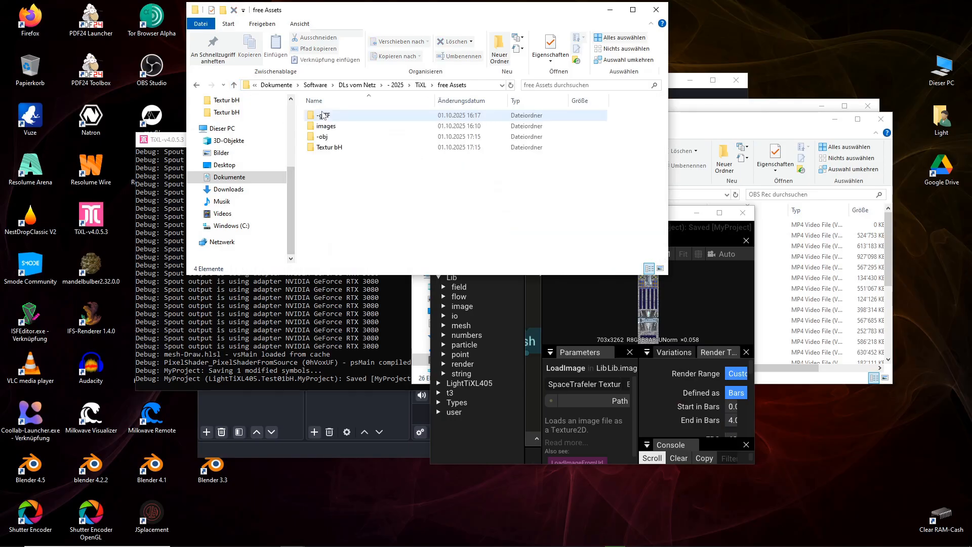
double_click(335, 138)
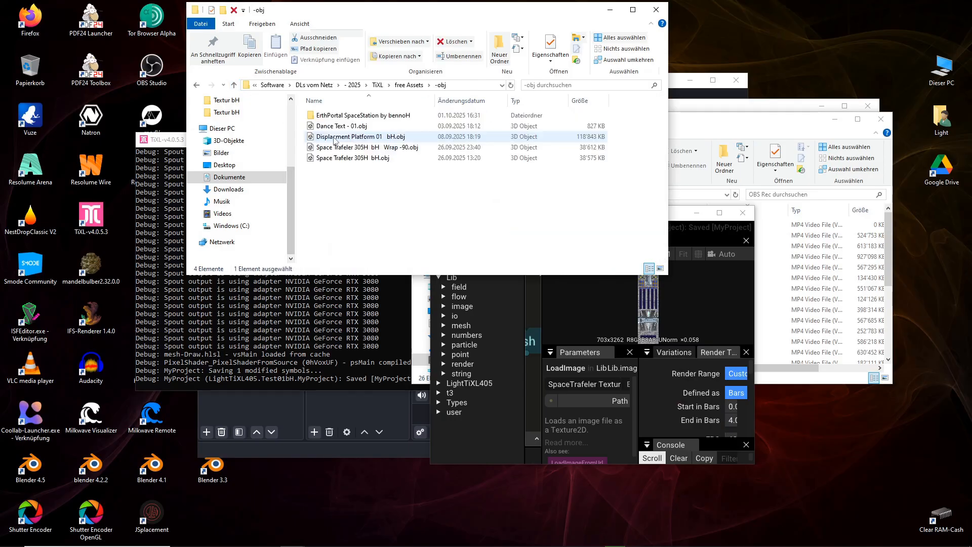
Step: Locate SpaceTrafeler Textur DC-One bH Roto-90.png in the Textur bH folder of free Assets and return to TiXL
left_click(234, 85)
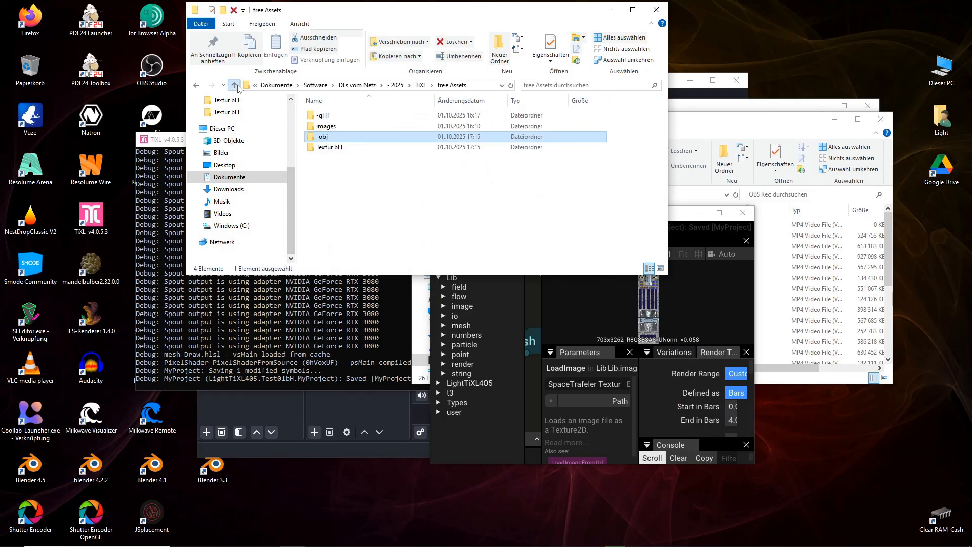
double_click(322, 147)
left_click(512, 163)
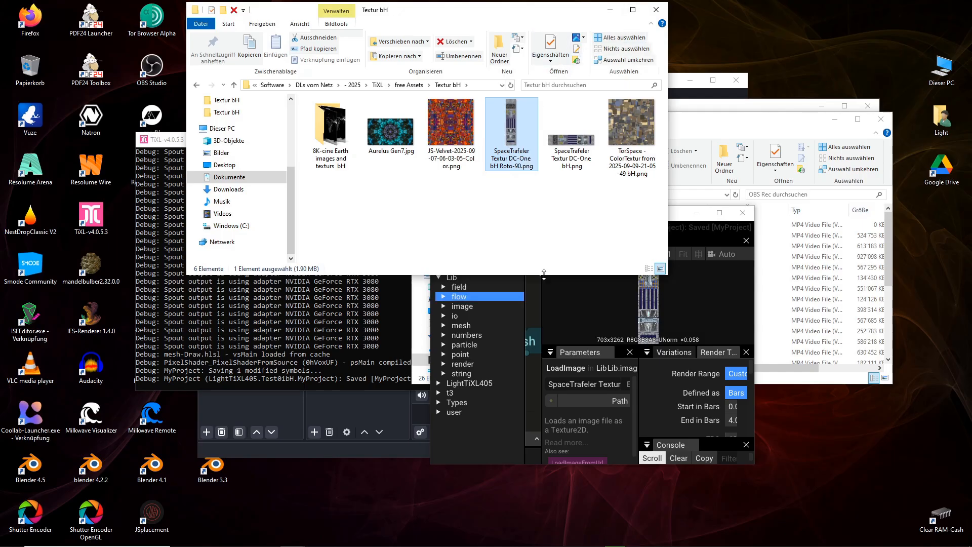
left_click(719, 213)
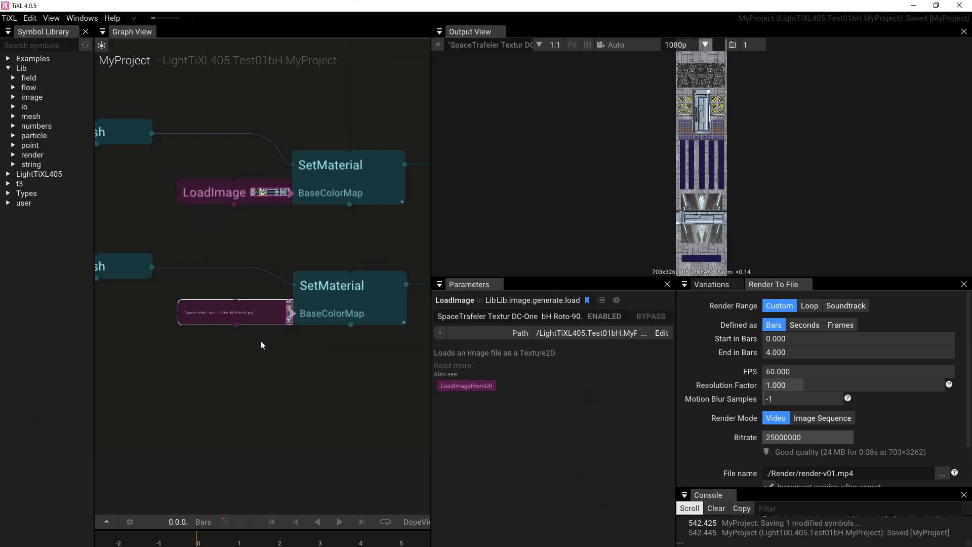
Step: Add a trial SetMaterial node from the lower DrawMesh output and connect a LoadImage node to its exposed Base Color Map input
left_click(315, 298)
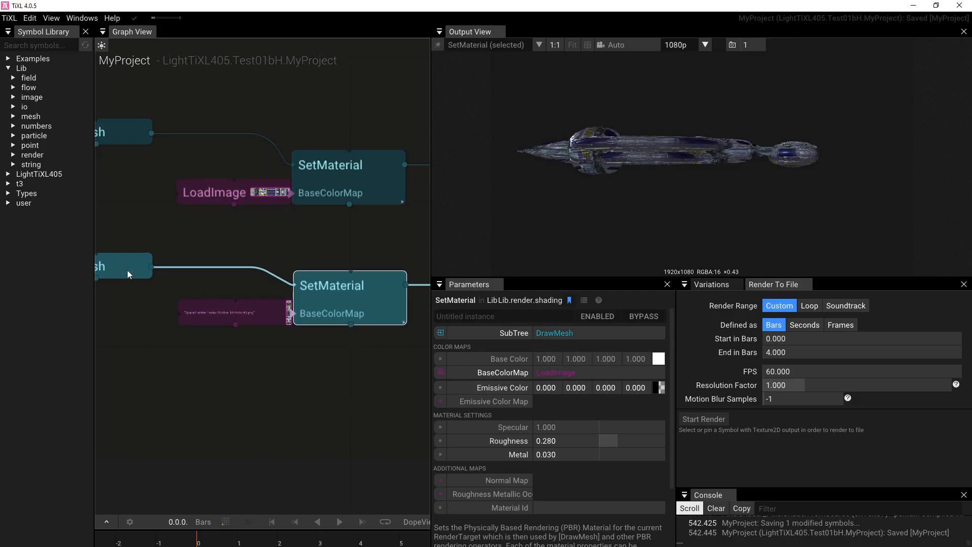
left_click_drag(152, 266, 199, 355)
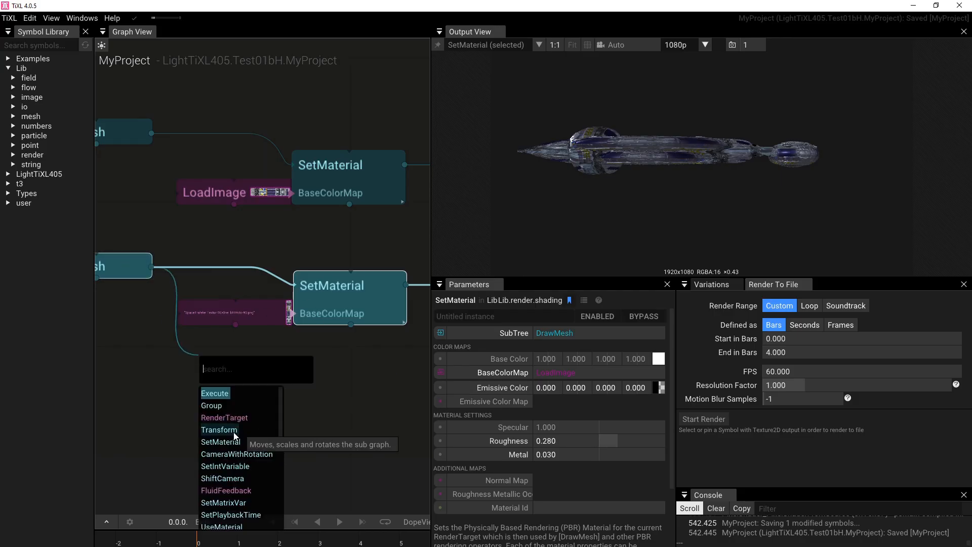
left_click(228, 445)
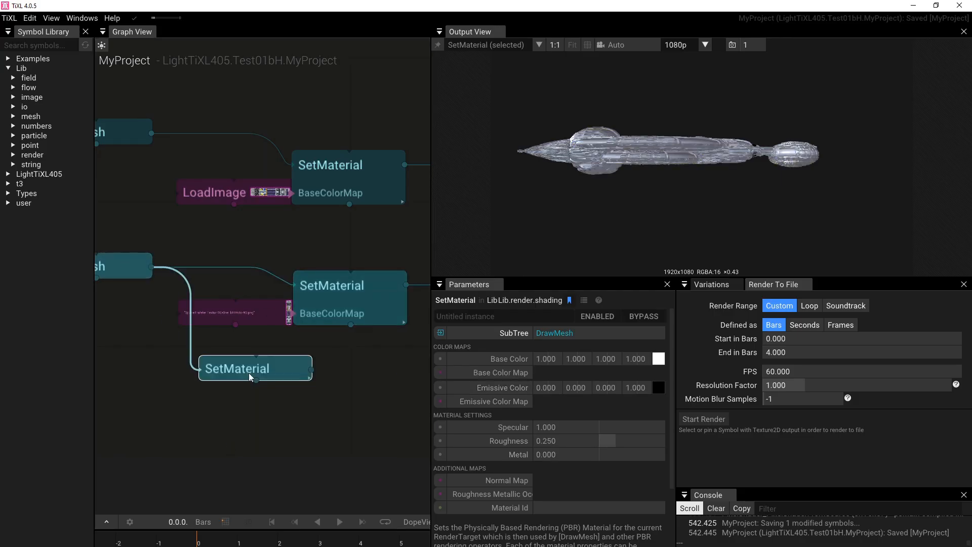
left_click(441, 373)
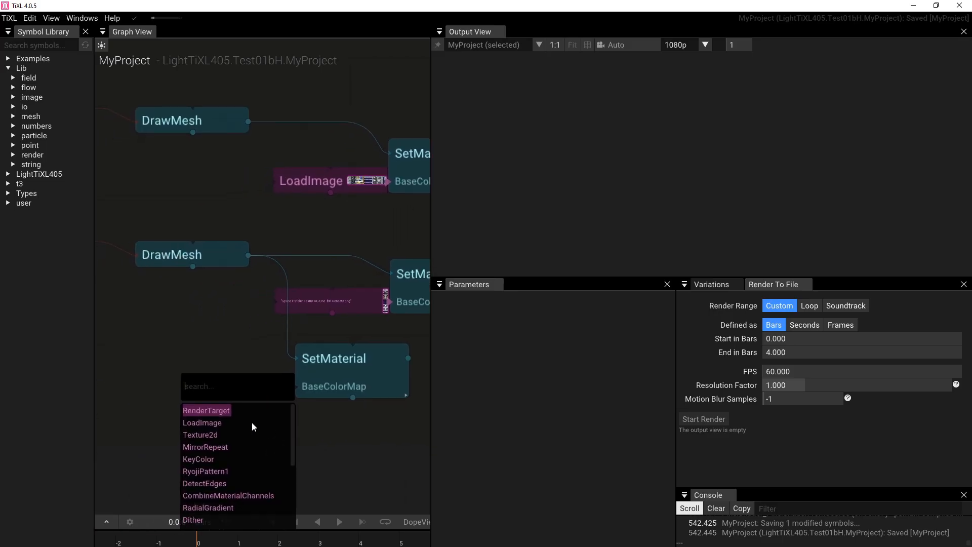
left_click(191, 425)
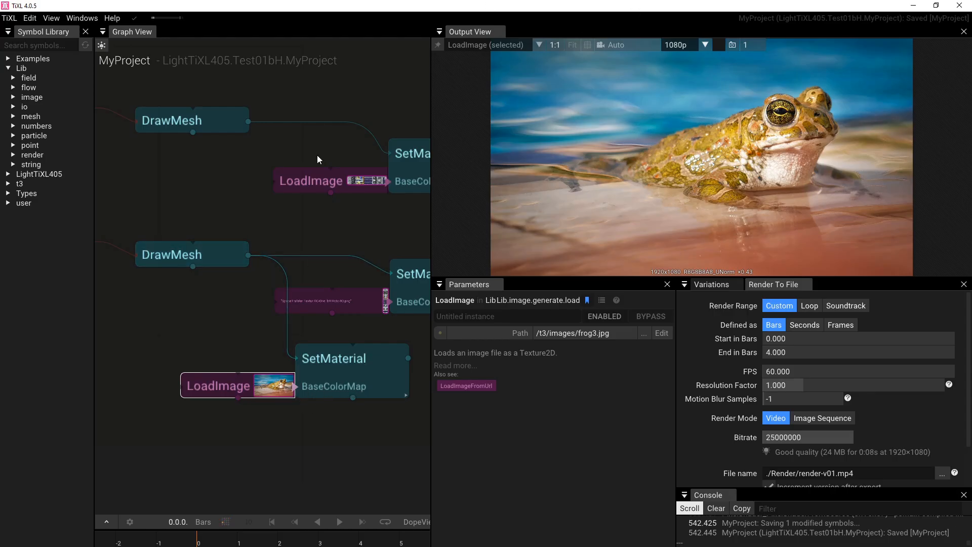
Step: Delete the trial SetMaterial node and the frog LoadImage node connected to it
left_click_drag(219, 356, 452, 431)
key("Delete")
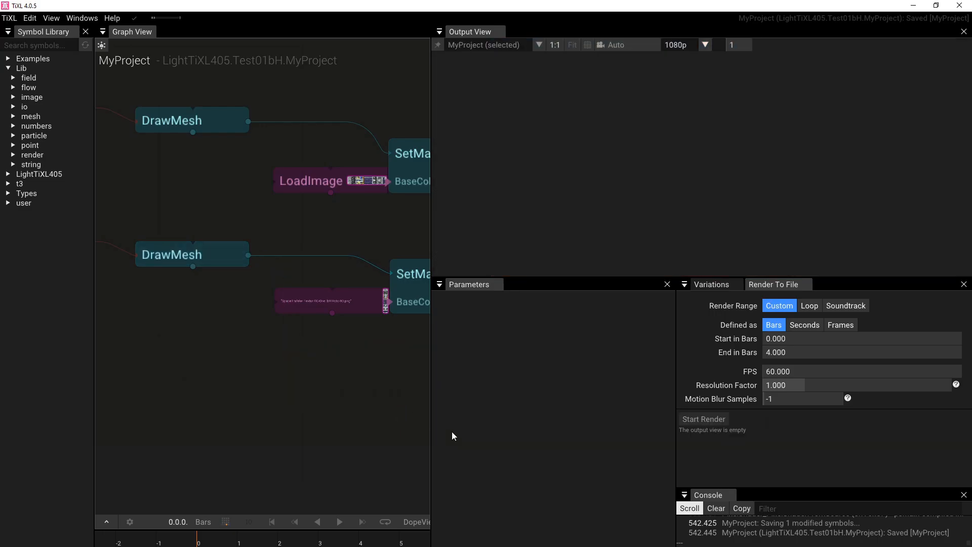
Step: Examine the instance name of the LoadImage node feeding the lower SetMaterial by highlighting its full text
left_click(362, 292)
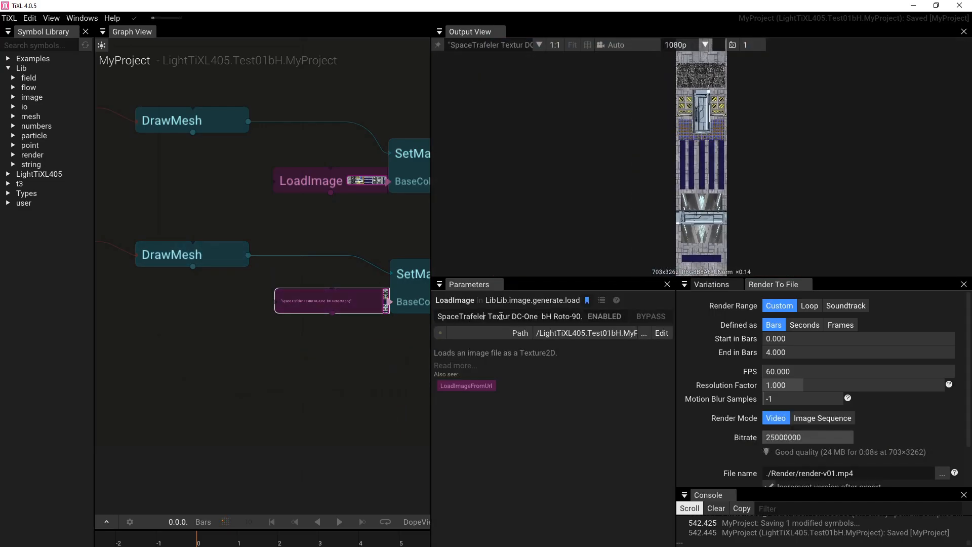
left_click_drag(439, 318, 587, 317)
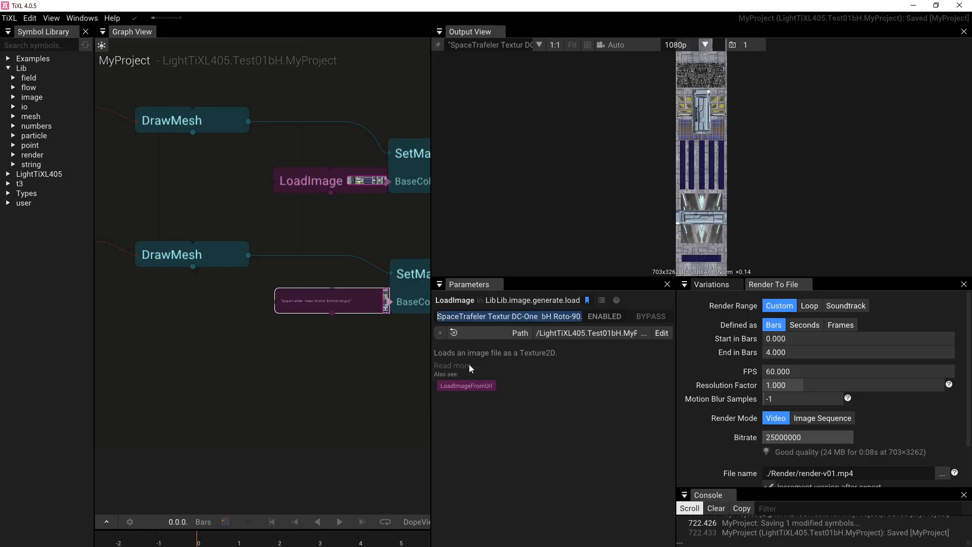
left_click(543, 402)
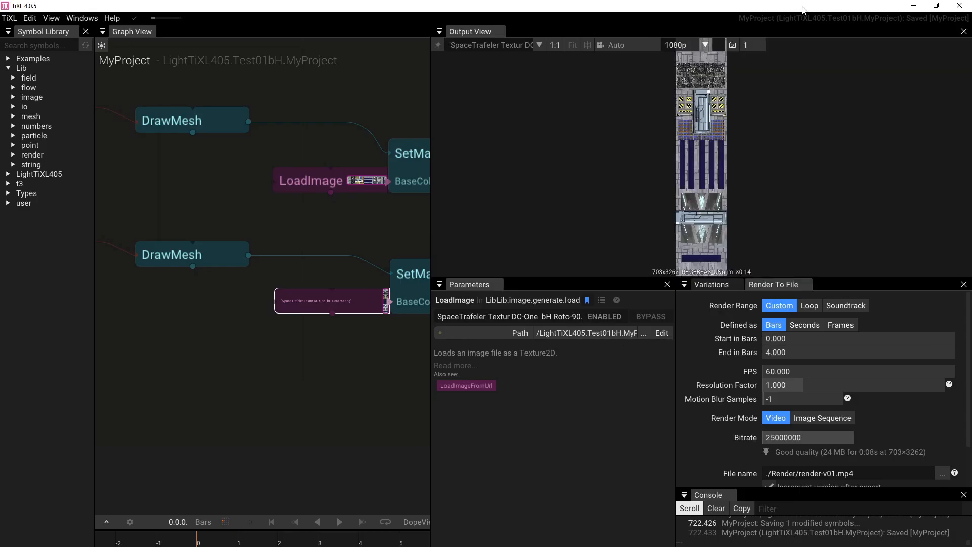
Step: Switch to File Explorer, bring the OBS Rec folder window to the front, and return to TiXL
left_click_drag(803, 9, 377, 219)
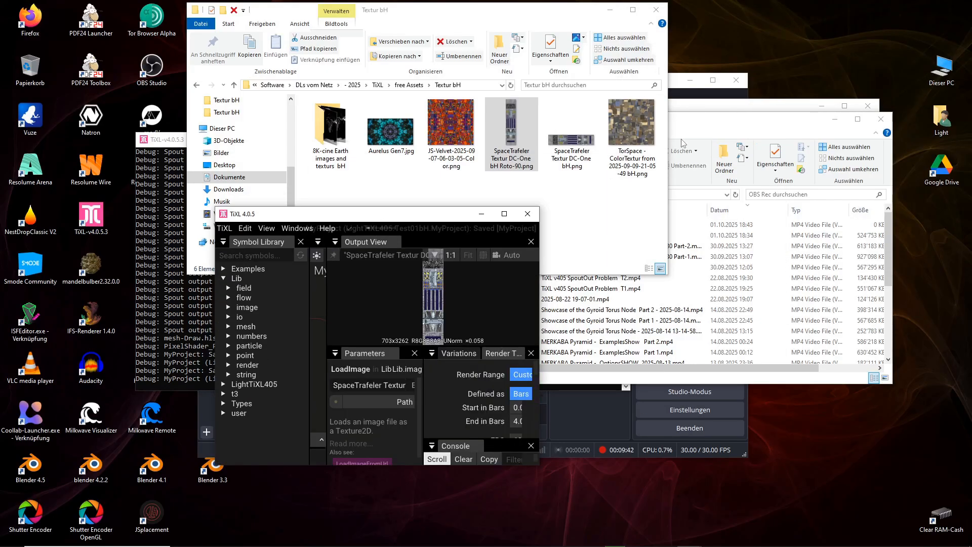
left_click(728, 121)
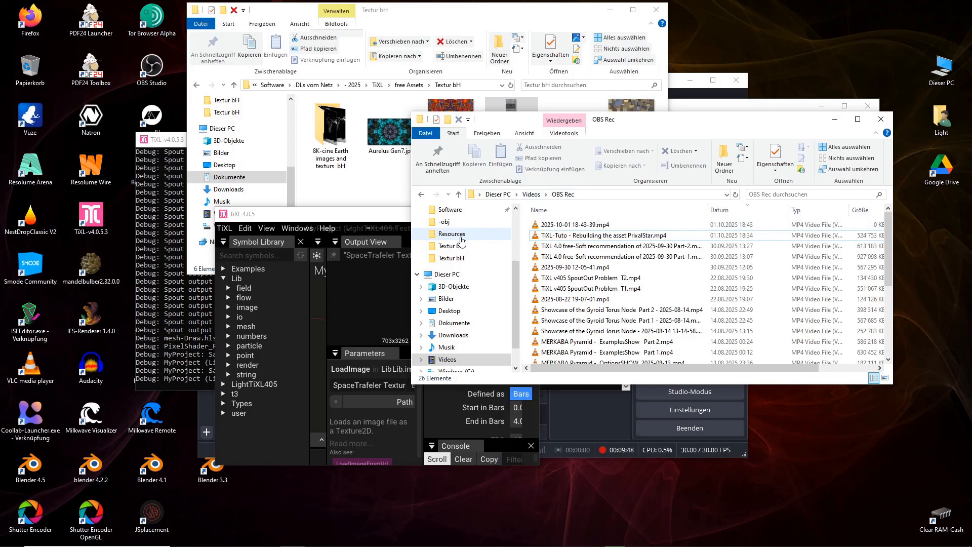
double_click(367, 215)
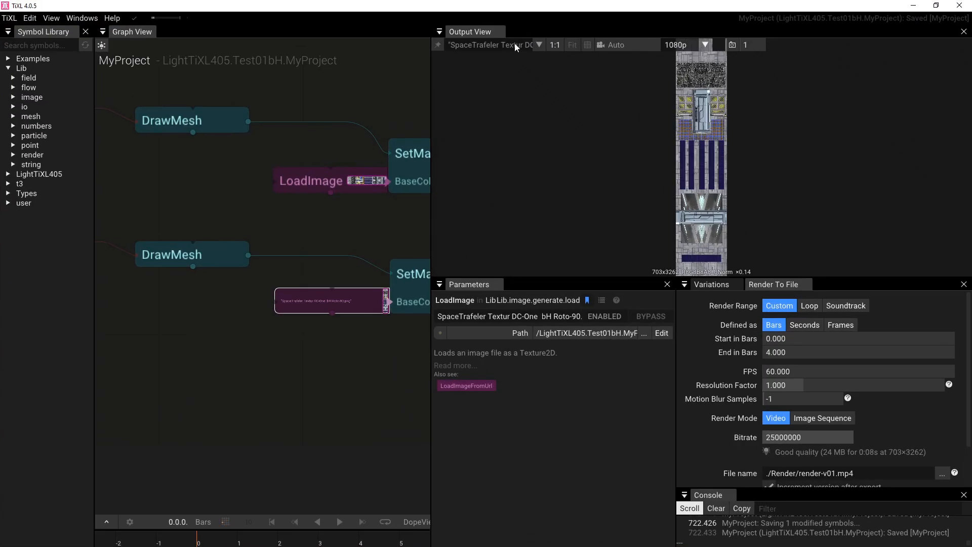